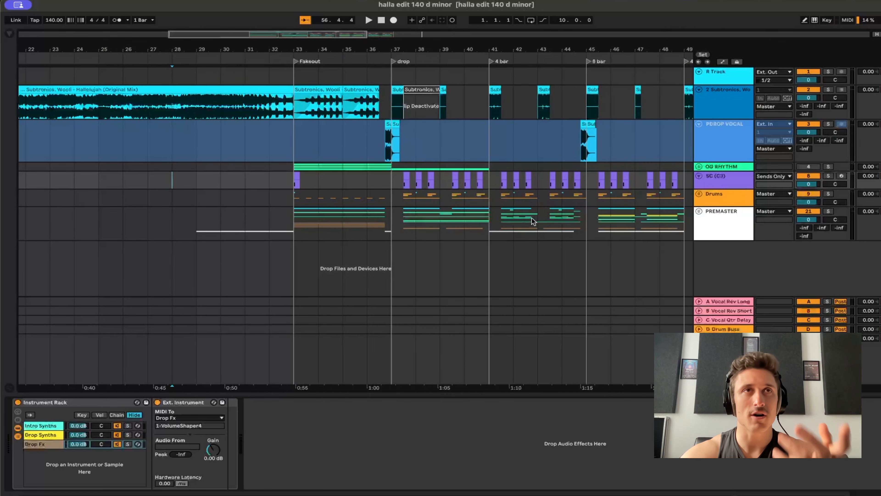
Solo the Subtronics, Wooli - Hallelujah (Original Mix) track and listen to it from bar 34 in the fakeout, then from the drop at bar 37.
{"action": "left_click", "coordinate": [324, 111]}
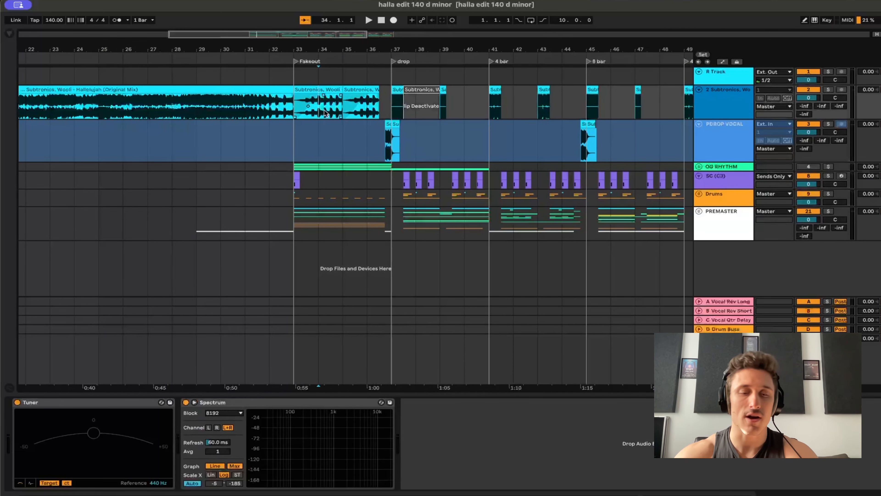
{"action": "key", "text": "space"}
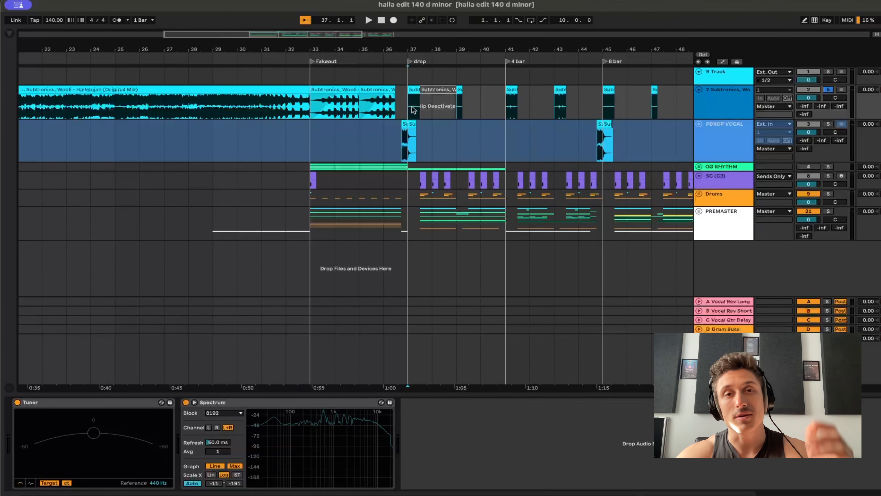
{"action": "scroll", "coordinate": [455, 137], "scroll_direction": "right", "scroll_amount": 5}
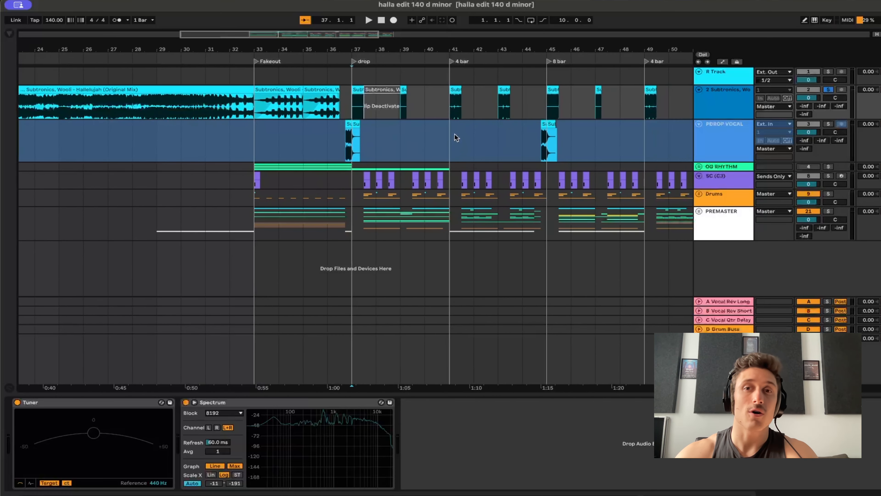
{"action": "key", "text": "space"}
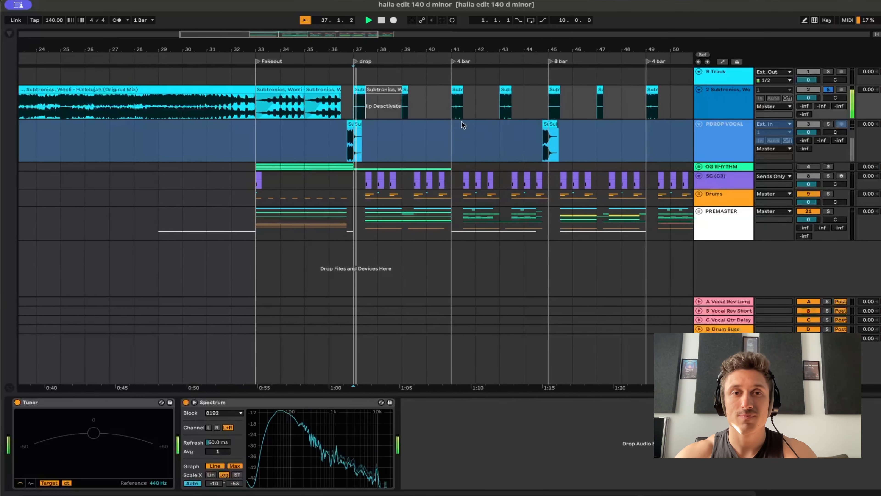
Audition the short chops of the soloed original track from bars 39, 41 and 43.
{"action": "left_click", "coordinate": [395, 110]}
{"action": "key", "text": "space"}
{"action": "key", "text": "space"}
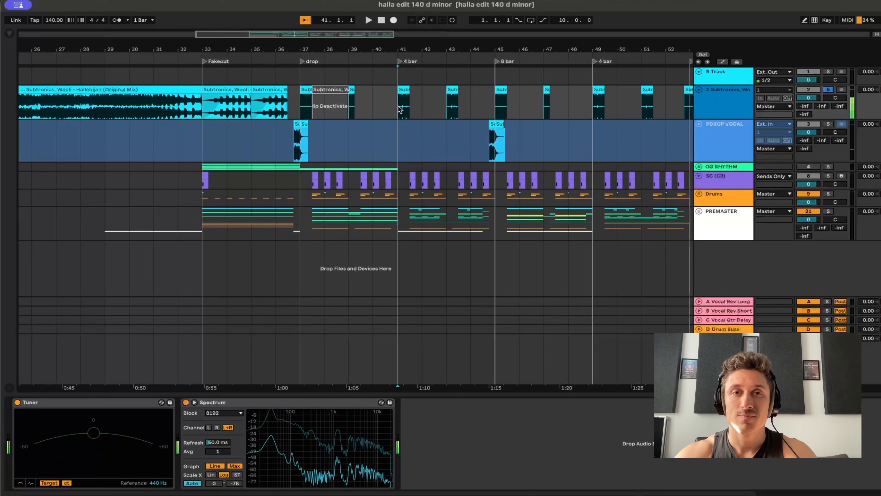
{"action": "key", "text": "space"}
{"action": "left_click", "coordinate": [401, 110]}
{"action": "key", "text": "space"}
{"action": "key", "text": "space"}
Audition the remaining chops of the soloed original track from bar 45 through bar 51.
{"action": "left_click", "coordinate": [395, 109]}
{"action": "key", "text": "space"}
{"action": "key", "text": "space"}
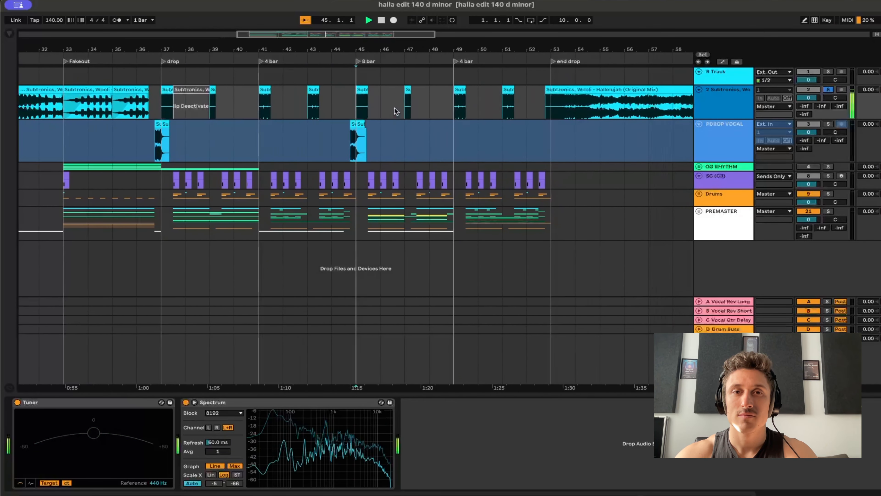
{"action": "left_click", "coordinate": [395, 109]}
{"action": "key", "text": "space"}
{"action": "key", "text": "space"}
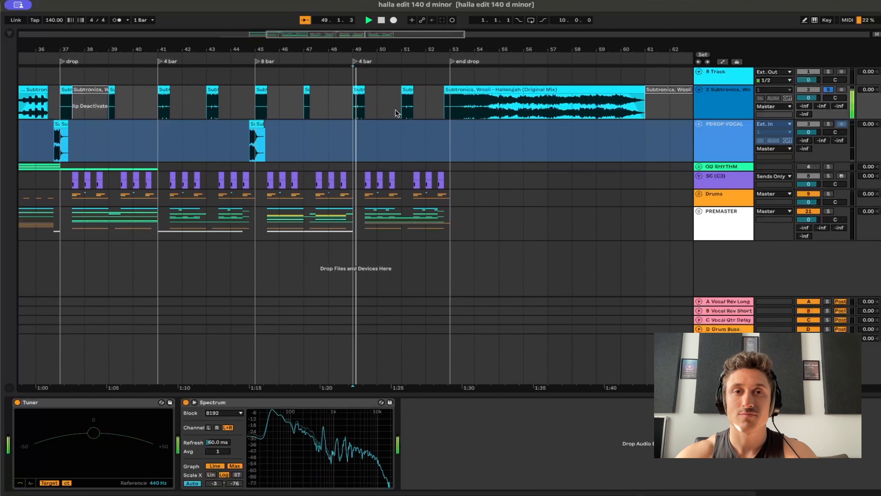
{"action": "key", "text": "space"}
{"action": "left_click", "coordinate": [395, 110]}
{"action": "key", "text": "space"}
{"action": "key", "text": "space"}
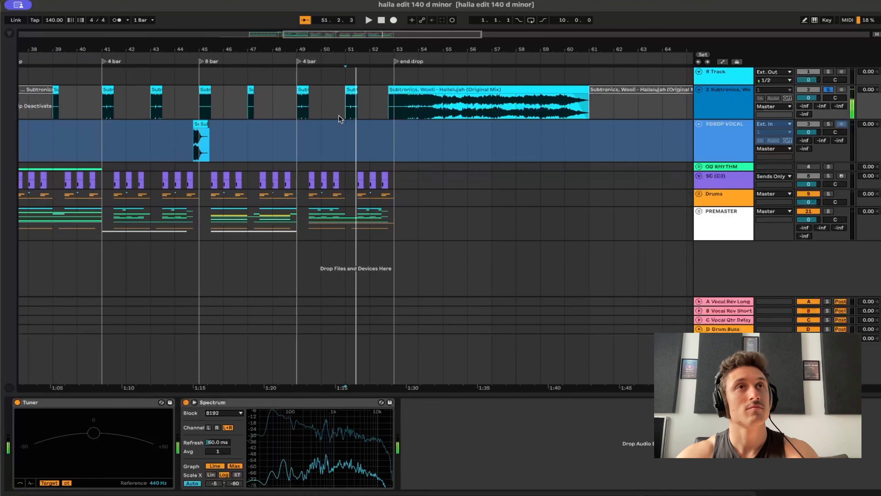
Return to the fakeout section and play the soloed original track from bar 34.
{"action": "scroll", "coordinate": [304, 134], "scroll_direction": "left", "scroll_amount": 5}
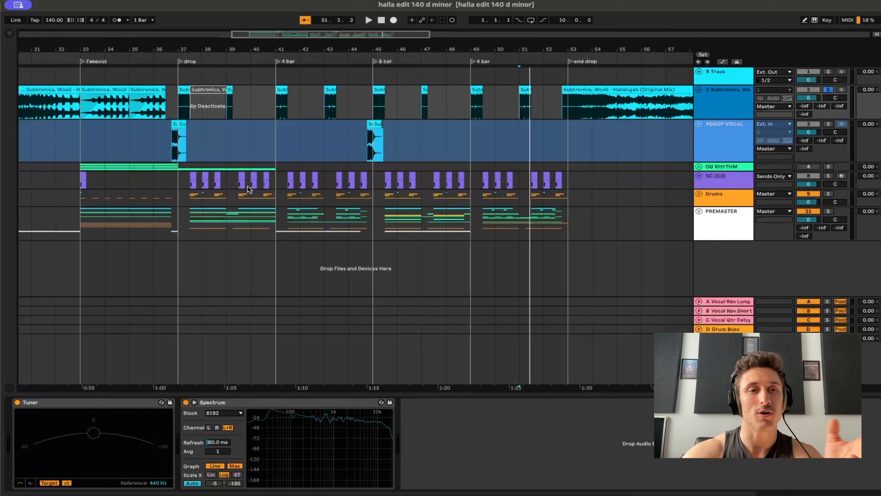
{"action": "scroll", "coordinate": [276, 199], "scroll_direction": "left", "scroll_amount": 5}
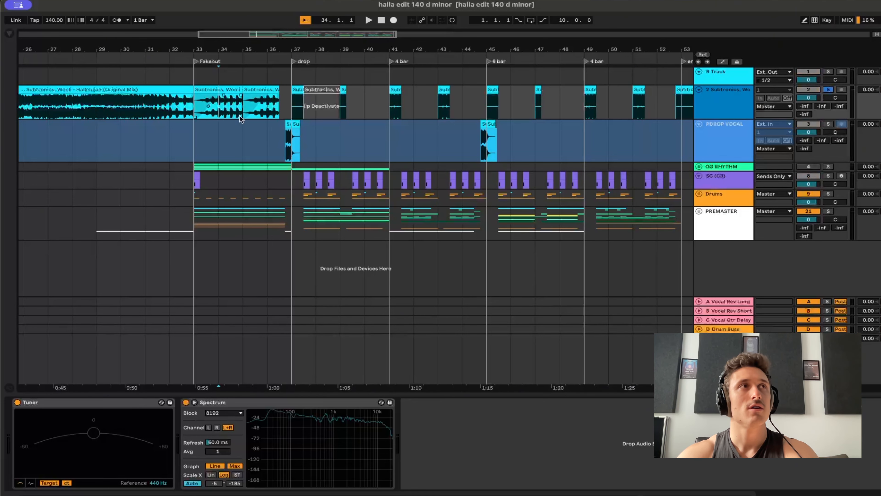
{"action": "key", "text": "space"}
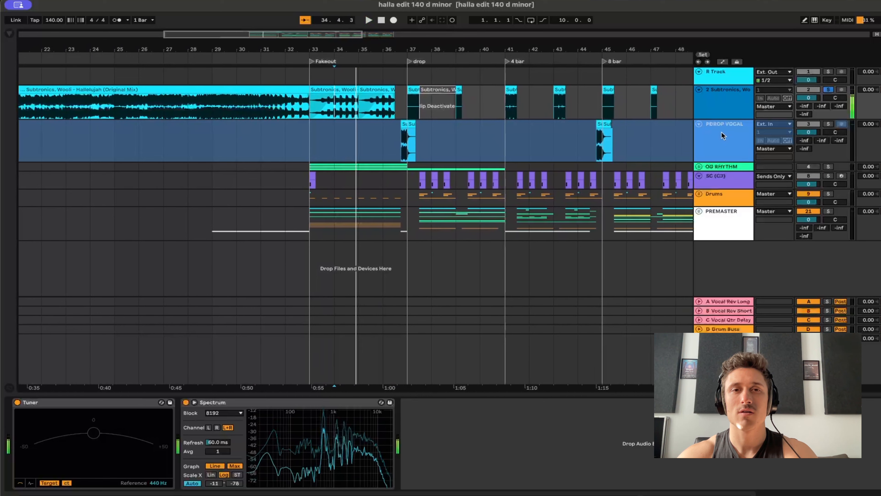
Unsolo the original track, unfold the PREMASTER group, and briefly unfold and refold the OG RHYTHM group.
{"action": "key", "text": "s"}
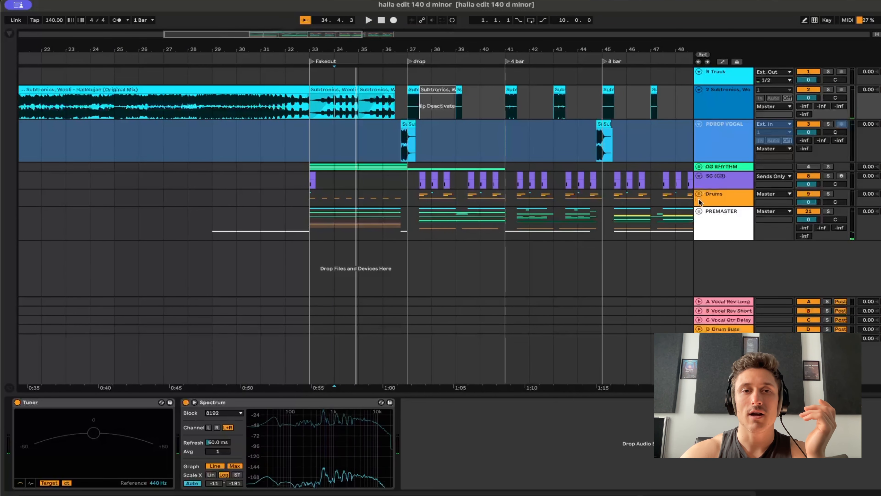
{"action": "left_click", "coordinate": [699, 210]}
{"action": "left_click", "coordinate": [697, 165]}
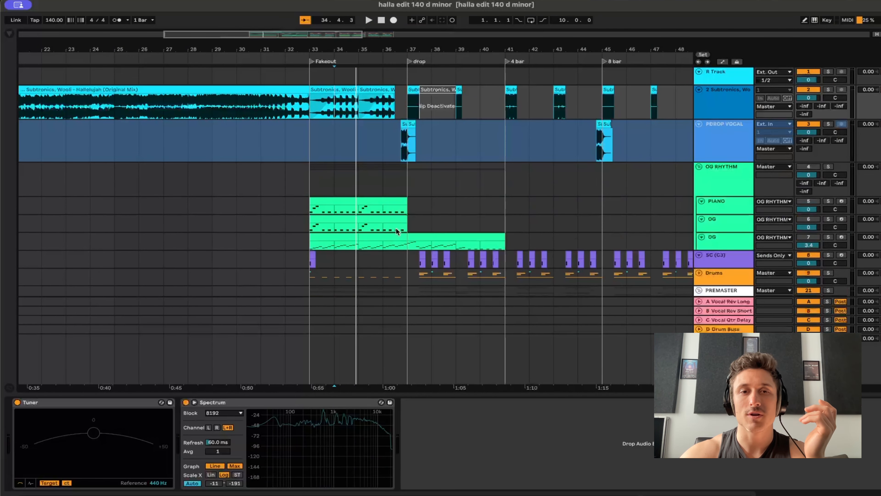
{"action": "left_click", "coordinate": [699, 167]}
{"action": "scroll", "coordinate": [497, 197], "scroll_direction": "down", "scroll_amount": 5}
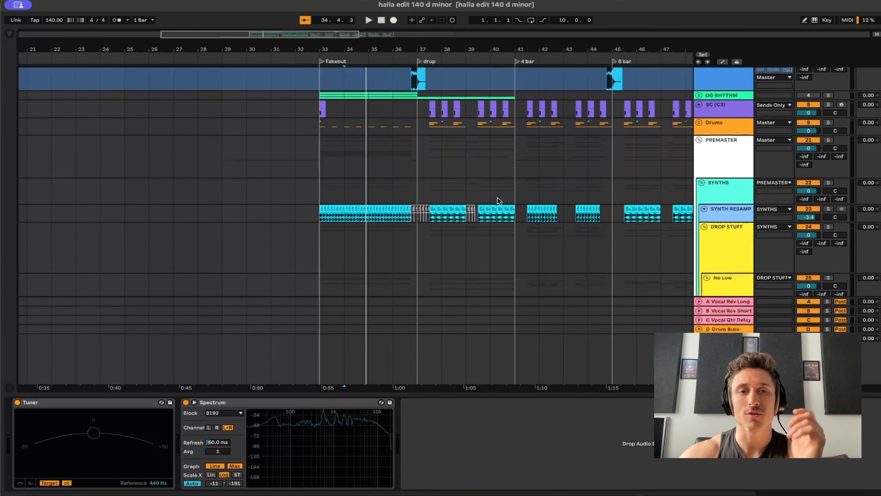
Open a resampled clip near the start of the fakeout on the SYNTH RESAMP track to inspect its gain and pitch settings.
{"action": "left_click", "coordinate": [321, 188]}
{"action": "scroll", "coordinate": [320, 183], "scroll_direction": "up", "scroll_amount": 10}
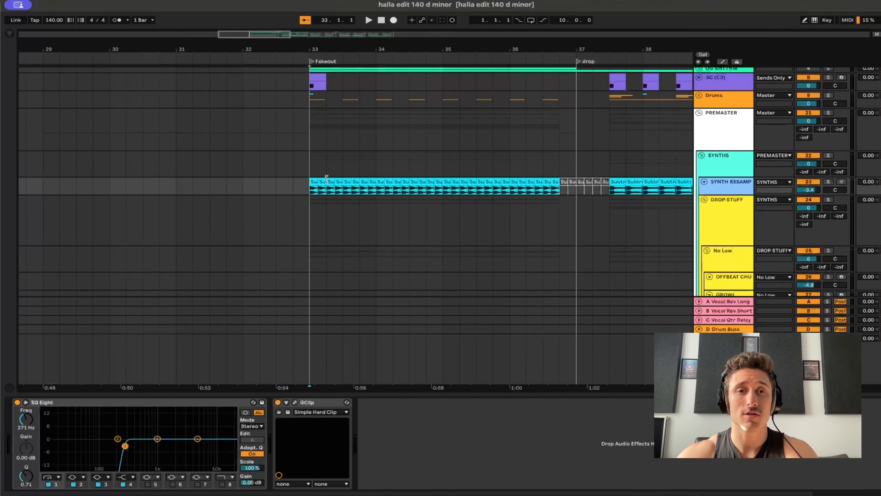
{"action": "scroll", "coordinate": [284, 205], "scroll_direction": "down", "scroll_amount": 10}
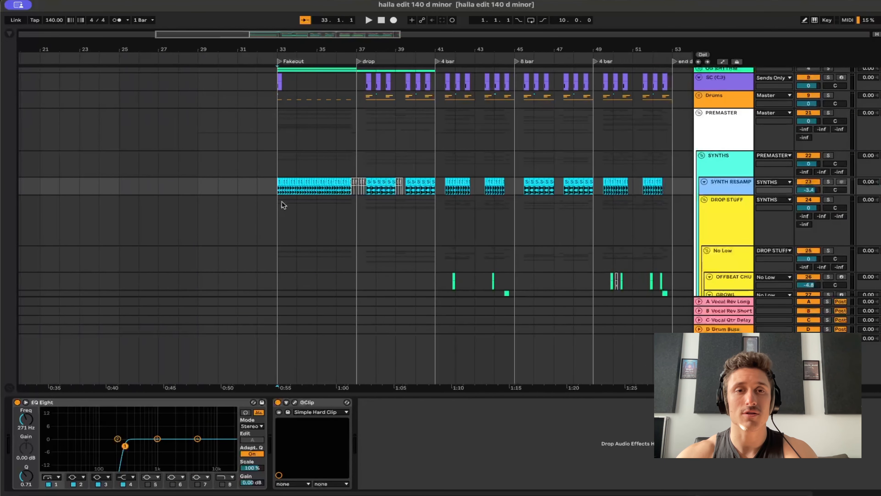
{"action": "double_click", "coordinate": [293, 183]}
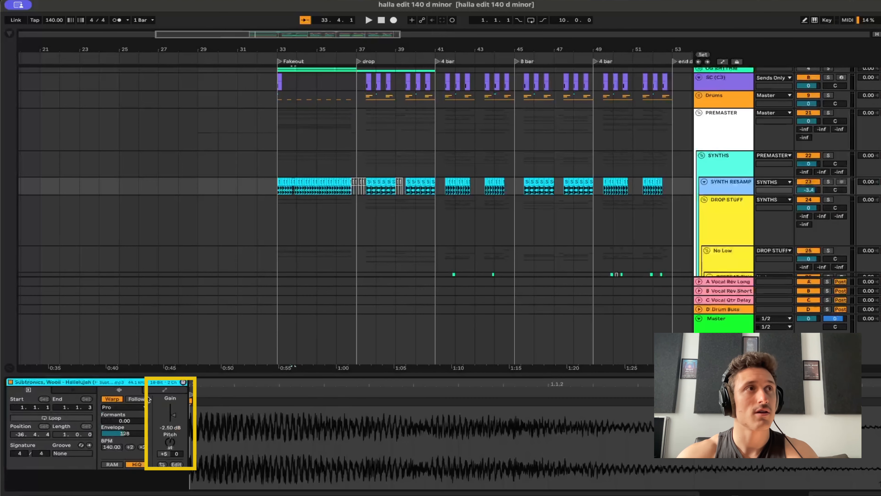
Solo the SYNTH RESAMP track and listen to it from the fakeout at bar 33 and from the 4 bar section at bar 41.
{"action": "left_click", "coordinate": [277, 187]}
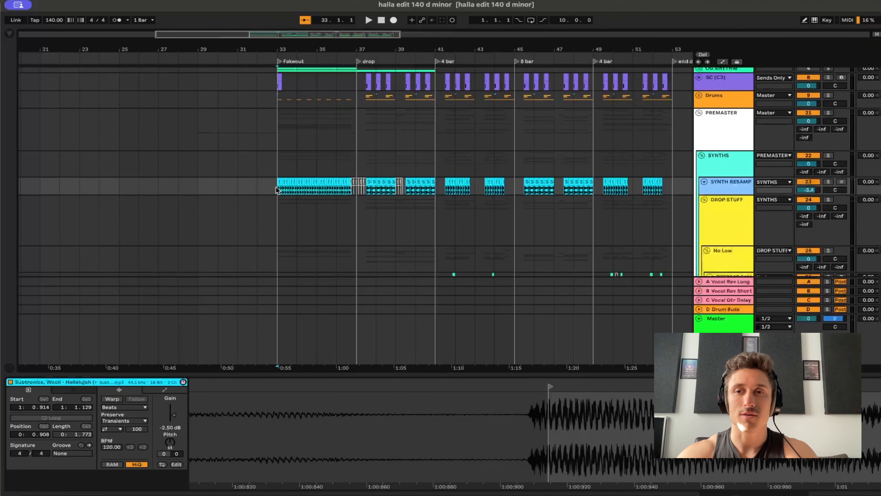
{"action": "key", "text": "s"}
{"action": "key", "text": "space"}
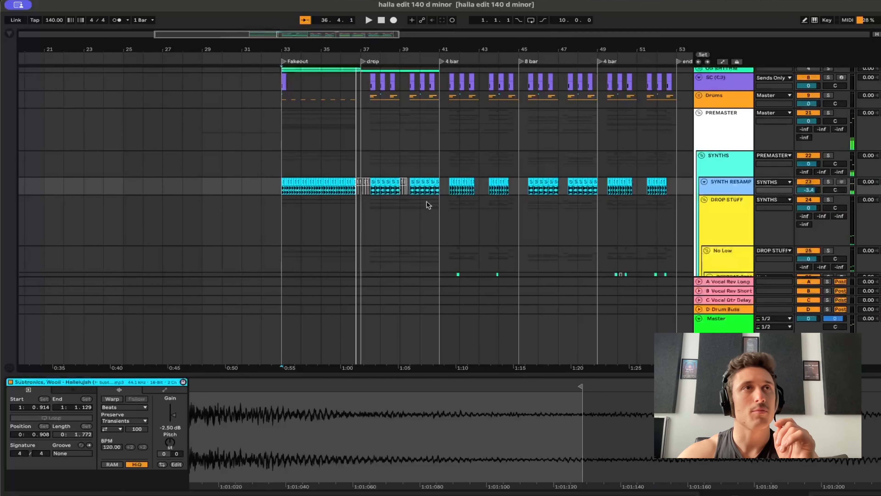
{"action": "left_click", "coordinate": [449, 193]}
{"action": "key", "text": "space"}
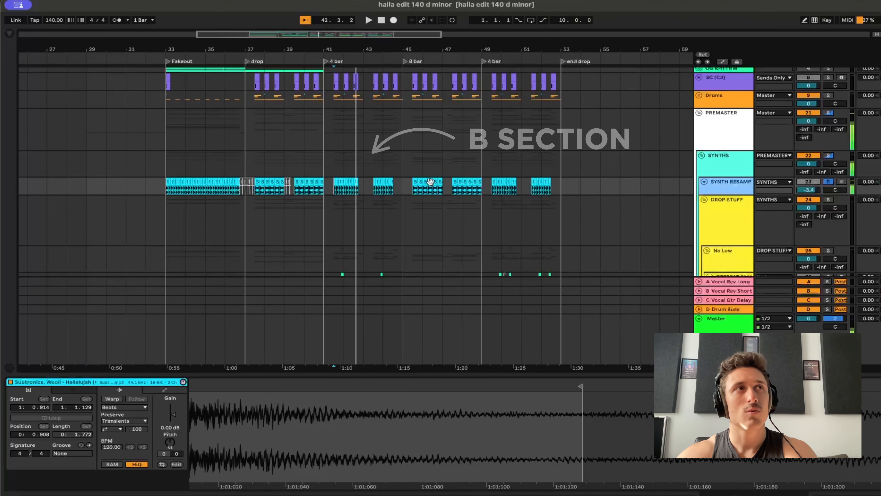
Mark the fakeout from bar 33 to 37 and the B section from bar 41 to 43 across the SYNTHS group to compare them.
{"action": "scroll", "coordinate": [380, 178], "scroll_direction": "left", "scroll_amount": 5}
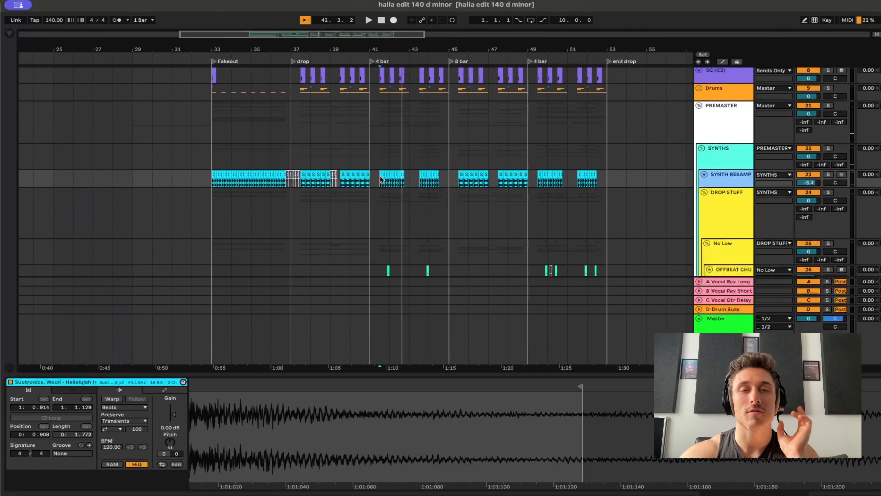
{"action": "scroll", "coordinate": [380, 179], "scroll_direction": "down", "scroll_amount": 3}
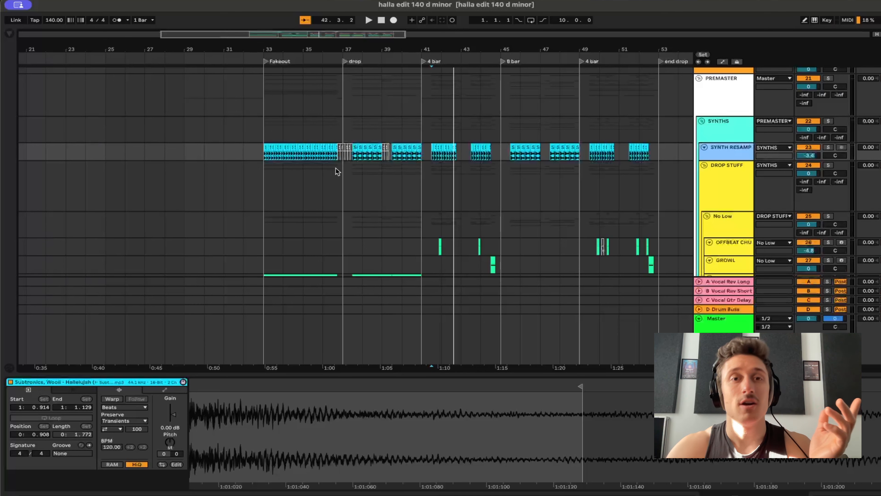
{"action": "left_click_drag", "start_coordinate": [267, 132], "coordinate": [340, 135]}
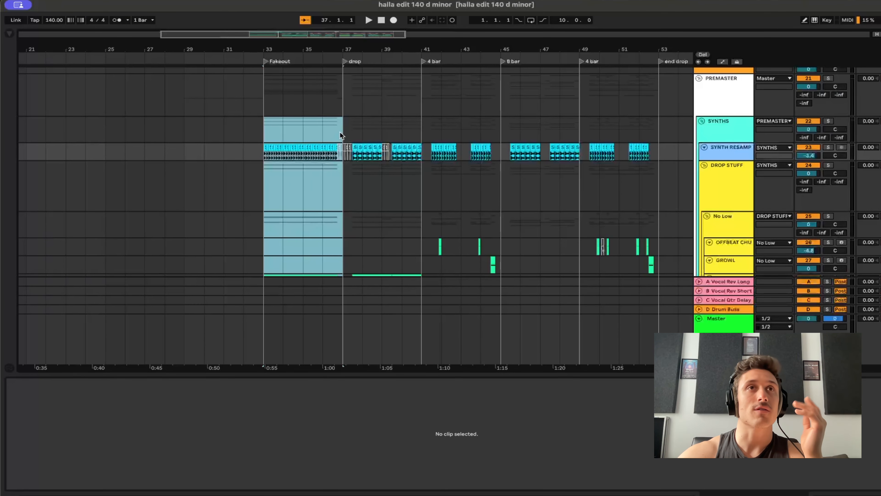
{"action": "left_click_drag", "start_coordinate": [422, 132], "coordinate": [468, 135]}
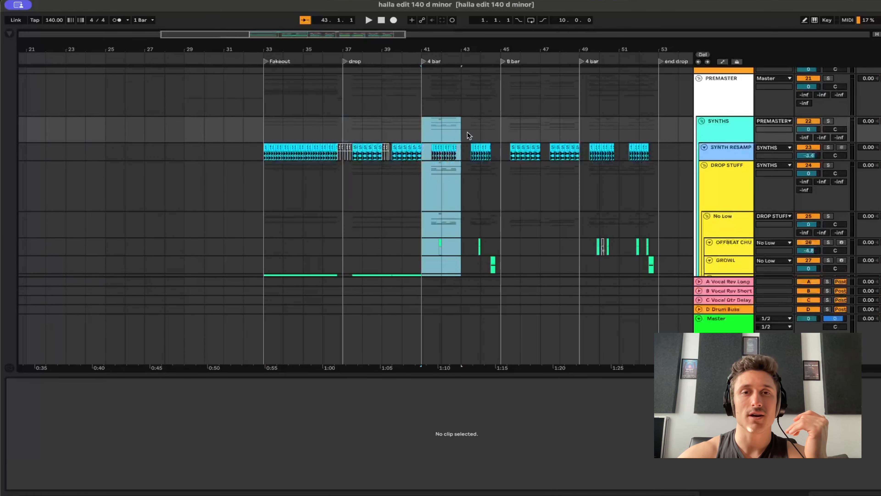
{"action": "left_click", "coordinate": [485, 221]}
{"action": "scroll", "coordinate": [484, 221], "scroll_direction": "up", "scroll_amount": 5}
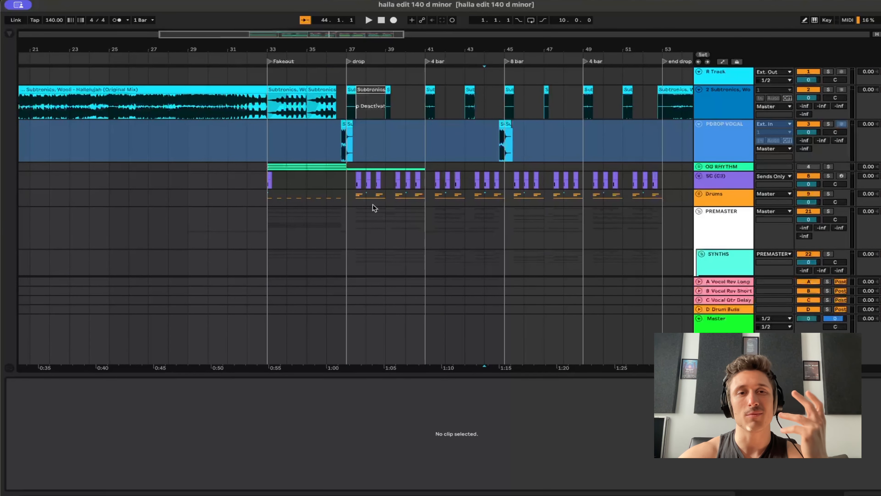
Solo the FX group and listen to its risers from the fakeout at bar 33 and its effects after the drop.
{"action": "scroll", "coordinate": [372, 204], "scroll_direction": "down", "scroll_amount": 10}
{"action": "scroll", "coordinate": [372, 204], "scroll_direction": "down", "scroll_amount": 10}
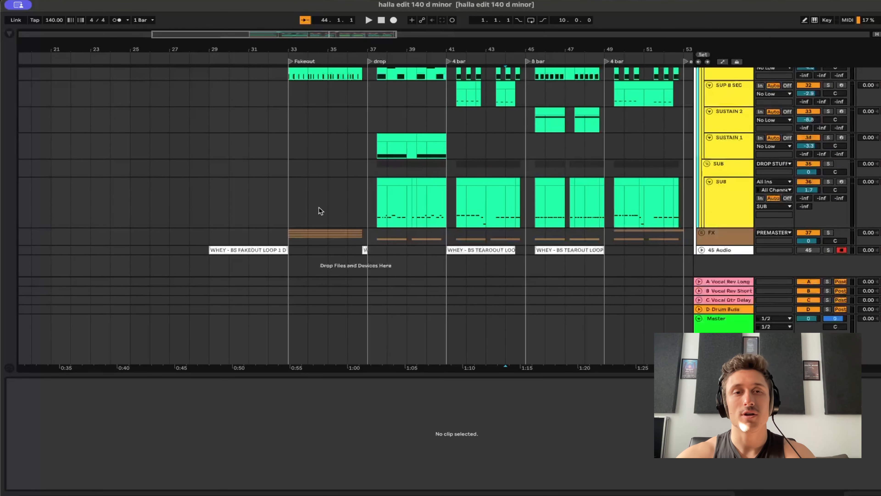
{"action": "left_click", "coordinate": [291, 237]}
{"action": "key", "text": "s"}
{"action": "key", "text": "space"}
{"action": "scroll", "coordinate": [423, 256], "scroll_direction": "left", "scroll_amount": 3}
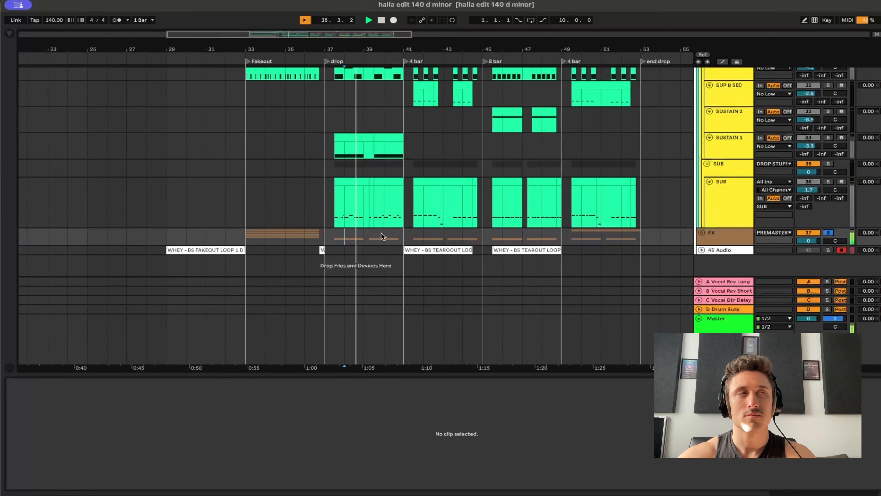
Audition the soloed FX group around bar 42 and near the end of the drop at bar 52.
{"action": "left_click", "coordinate": [415, 236]}
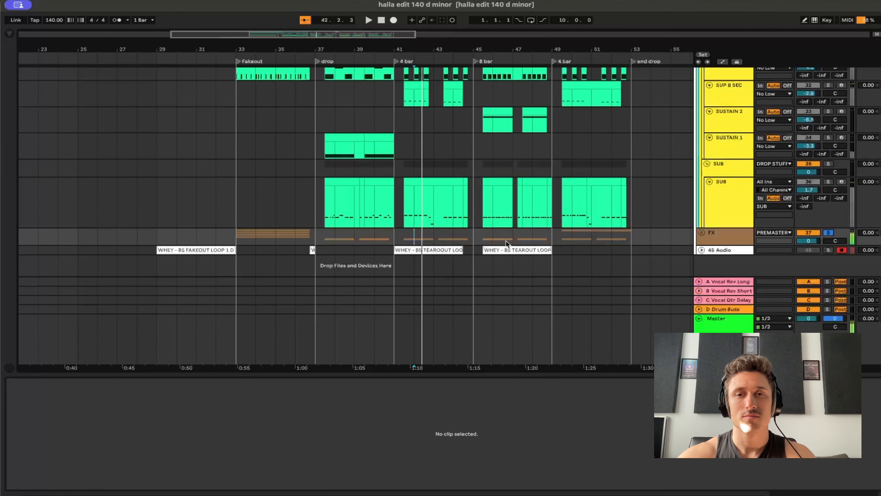
{"action": "left_click", "coordinate": [608, 240]}
{"action": "key", "text": "space"}
{"action": "key", "text": "space"}
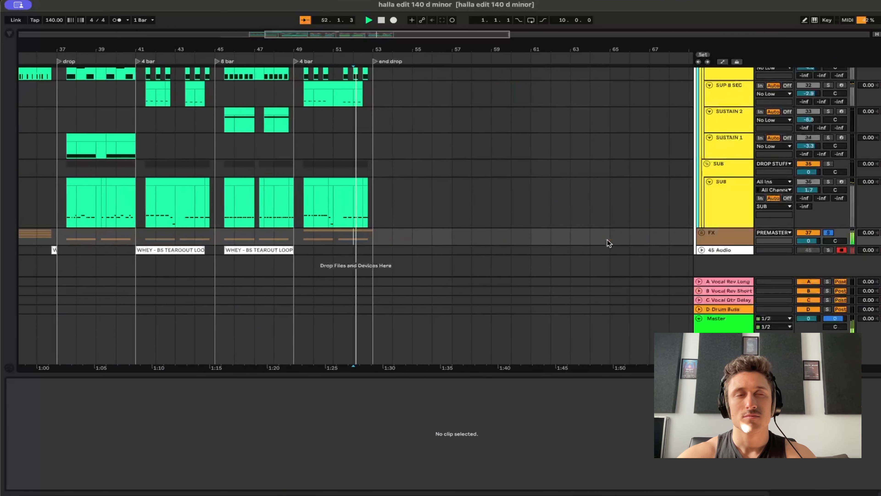
{"action": "key", "text": "space"}
Unfold the Drums group to show the drop drum tracks.
{"action": "scroll", "coordinate": [436, 217], "scroll_direction": "up", "scroll_amount": 5}
{"action": "scroll", "coordinate": [436, 217], "scroll_direction": "left", "scroll_amount": 5}
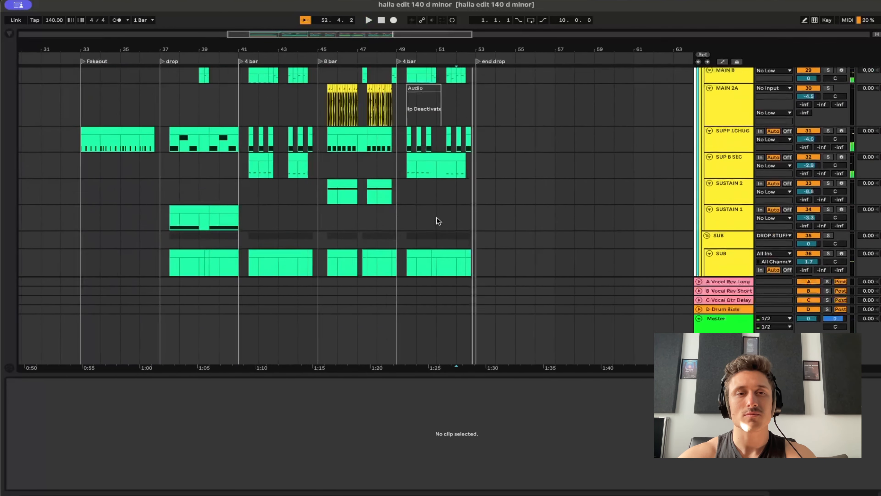
{"action": "scroll", "coordinate": [436, 217], "scroll_direction": "up", "scroll_amount": 10}
{"action": "scroll", "coordinate": [436, 217], "scroll_direction": "left", "scroll_amount": 5}
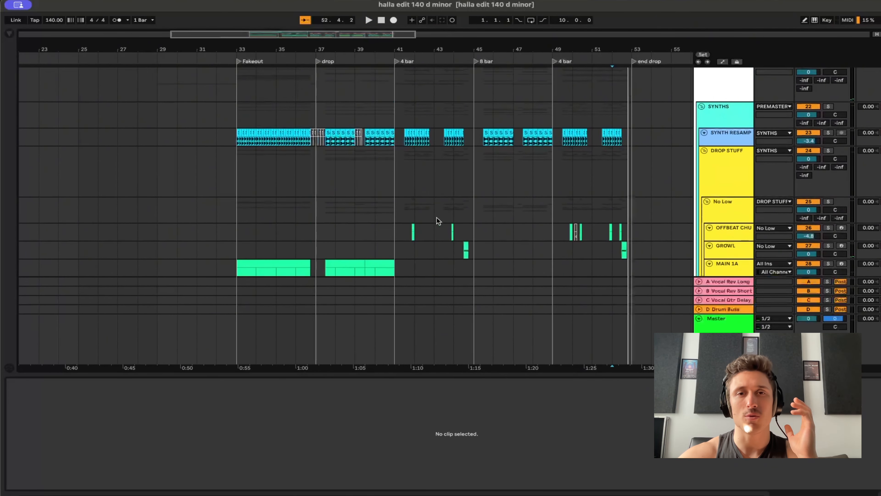
{"action": "scroll", "coordinate": [437, 217], "scroll_direction": "up", "scroll_amount": 10}
{"action": "scroll", "coordinate": [434, 214], "scroll_direction": "down", "scroll_amount": 1}
{"action": "scroll", "coordinate": [433, 214], "scroll_direction": "right", "scroll_amount": 1}
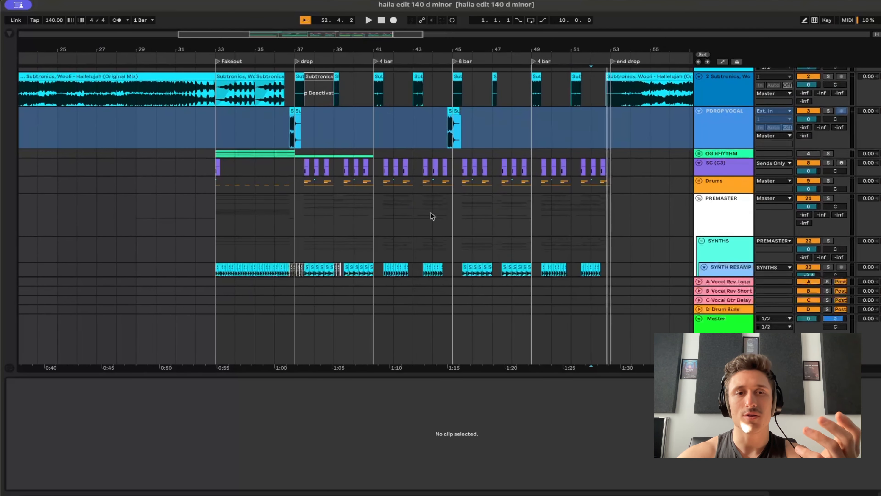
{"action": "left_click", "coordinate": [699, 182]}
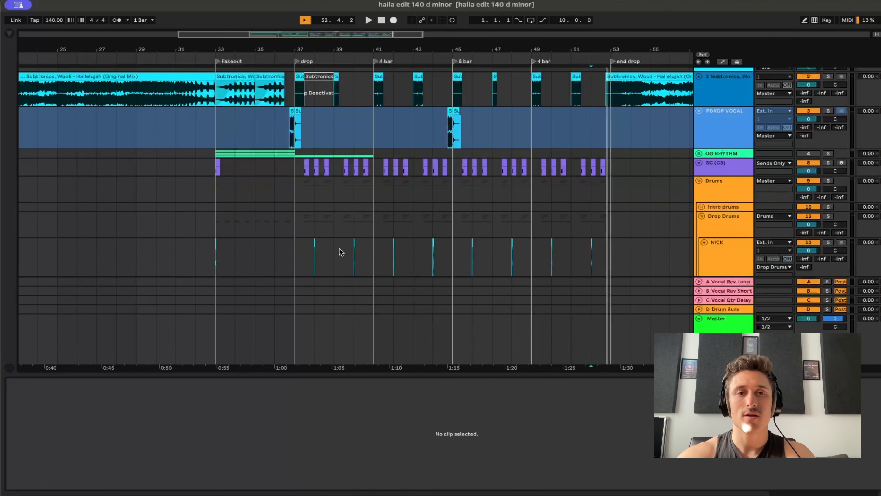
Examine the kick, clap and ride parts in the Drop Drums group around the drop and the first 4 bar section.
{"action": "scroll", "coordinate": [339, 252], "scroll_direction": "up", "scroll_amount": 3}
{"action": "scroll", "coordinate": [339, 252], "scroll_direction": "down", "scroll_amount": 5}
{"action": "scroll", "coordinate": [342, 252], "scroll_direction": "down", "scroll_amount": 1}
{"action": "scroll", "coordinate": [342, 252], "scroll_direction": "left", "scroll_amount": 2}
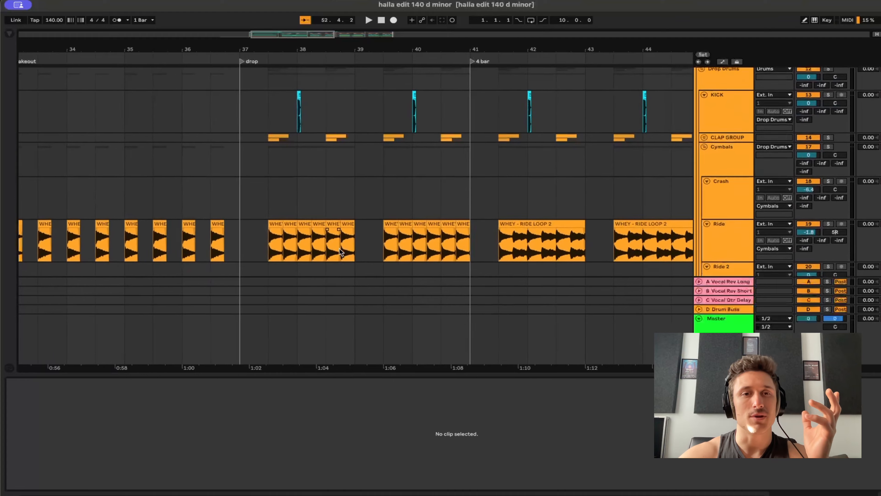
{"action": "scroll", "coordinate": [342, 252], "scroll_direction": "up", "scroll_amount": 3}
{"action": "scroll", "coordinate": [339, 247], "scroll_direction": "up", "scroll_amount": 1}
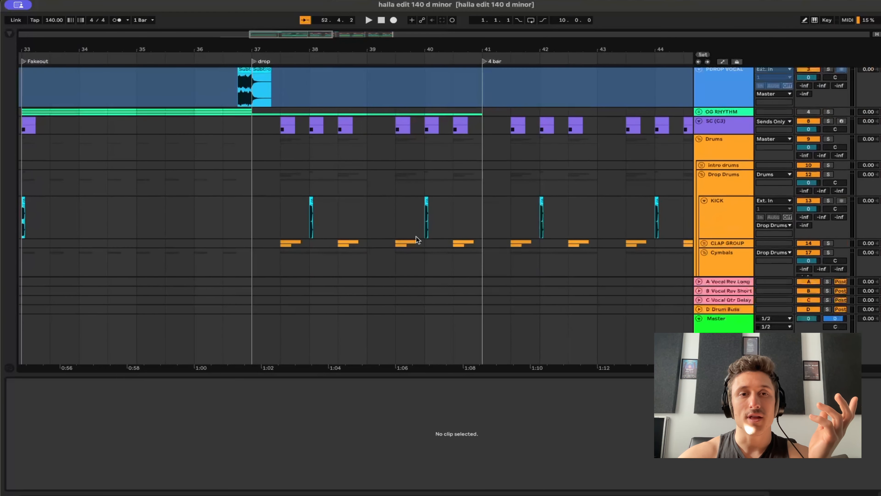
Fold the Drop Drums group and show the device chain of the MAIN 1A synth track.
{"action": "left_click", "coordinate": [701, 175]}
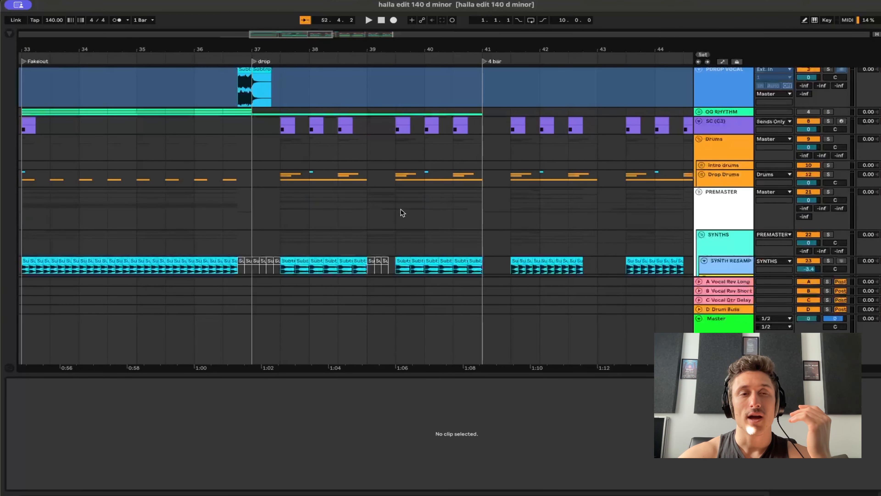
{"action": "scroll", "coordinate": [375, 207], "scroll_direction": "down", "scroll_amount": 5}
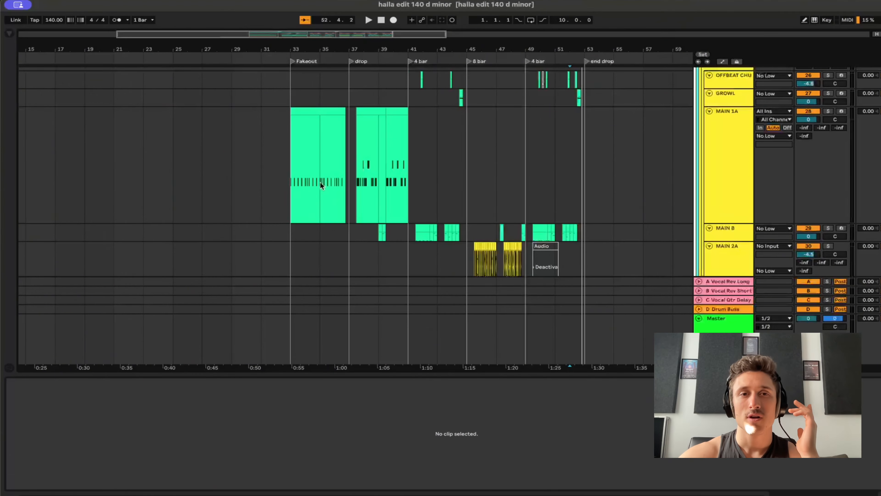
{"action": "left_click", "coordinate": [320, 182]}
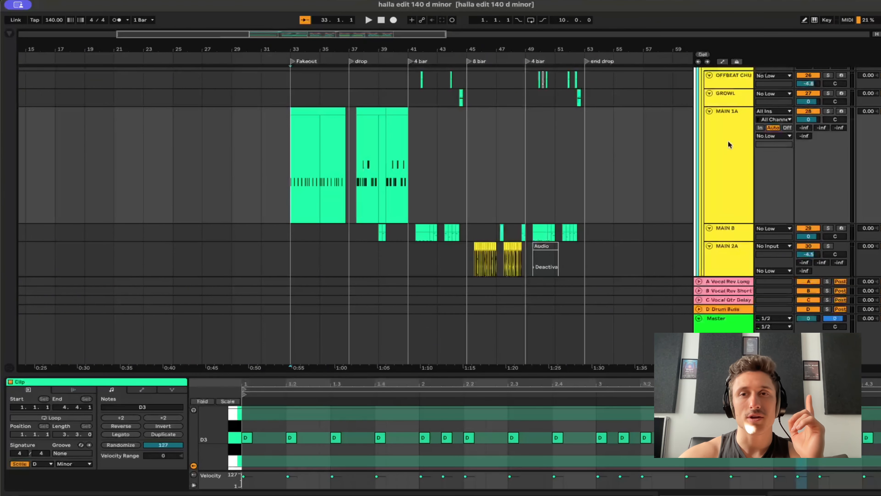
{"action": "double_click", "coordinate": [736, 143]}
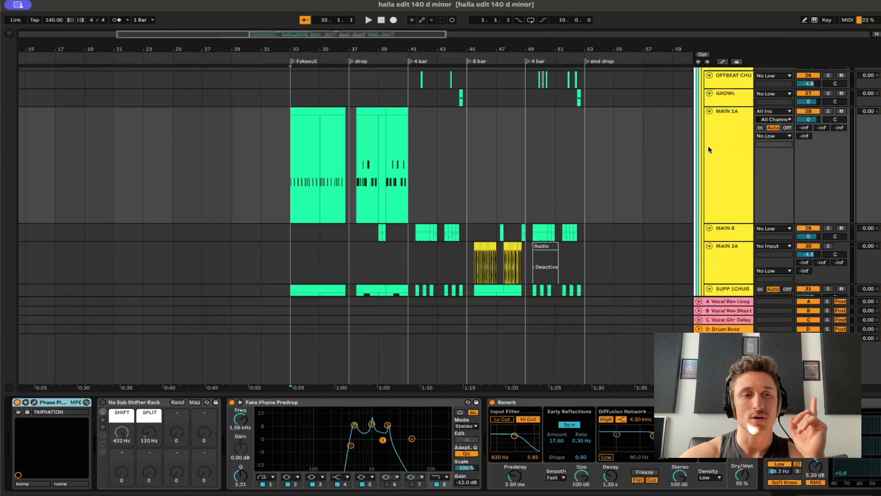
Open Phase Plant on MAIN 1A, look through the GUNS FOR THE UNHOLY 5 presets including the BLASPHEMY extras, and close the plugin.
{"action": "left_click", "coordinate": [34, 402]}
{"action": "scroll", "coordinate": [175, 182], "scroll_direction": "down", "scroll_amount": 10}
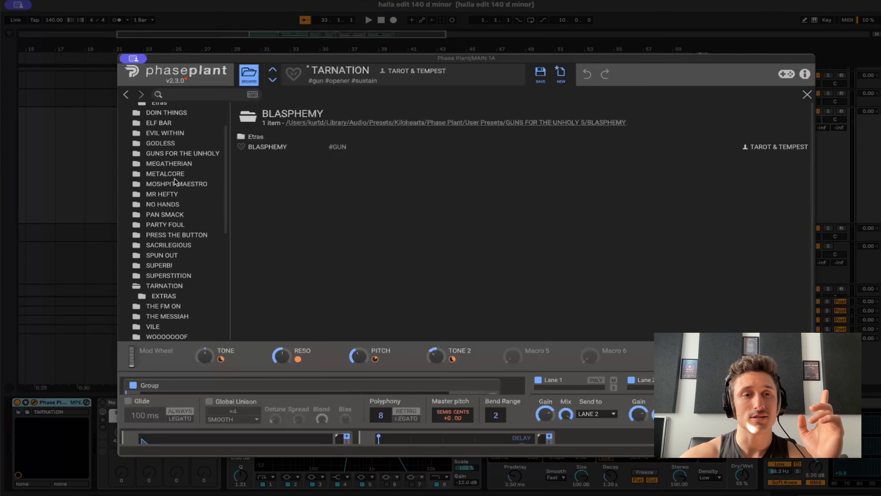
{"action": "scroll", "coordinate": [175, 182], "scroll_direction": "up", "scroll_amount": 10}
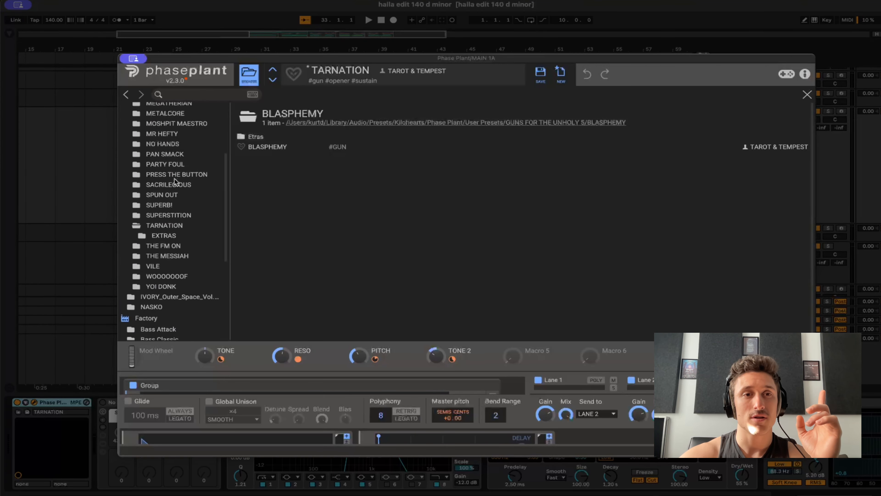
{"action": "left_click", "coordinate": [262, 137]}
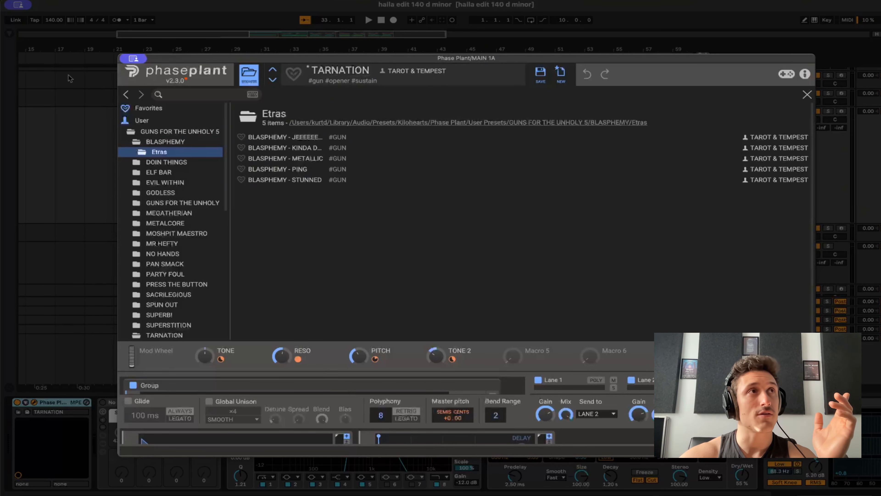
{"action": "left_click", "coordinate": [238, 77]}
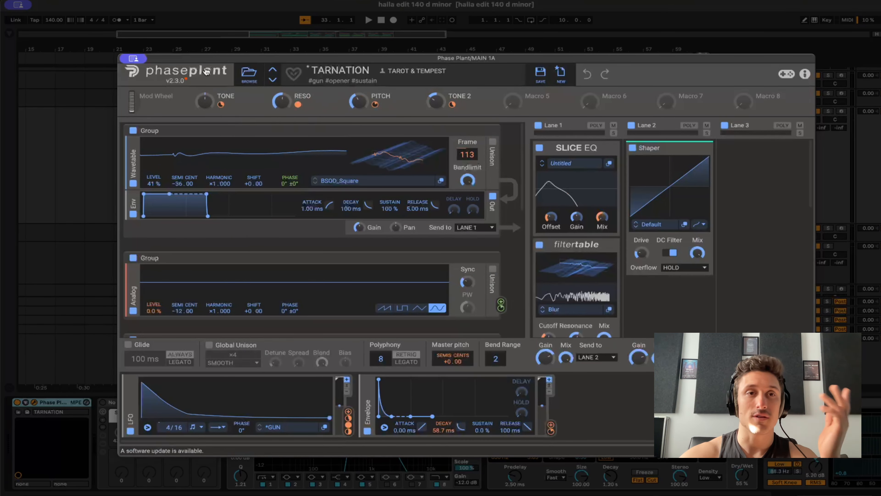
{"action": "left_click", "coordinate": [133, 59]}
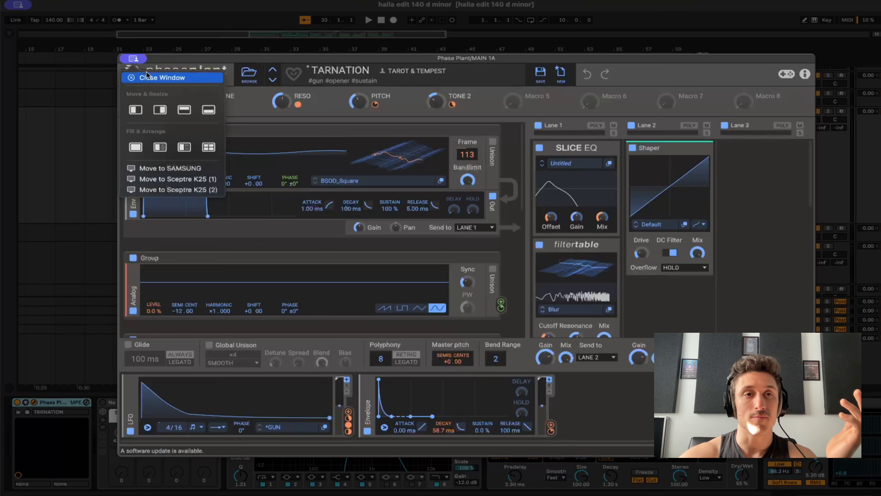
{"action": "left_click", "coordinate": [147, 77]}
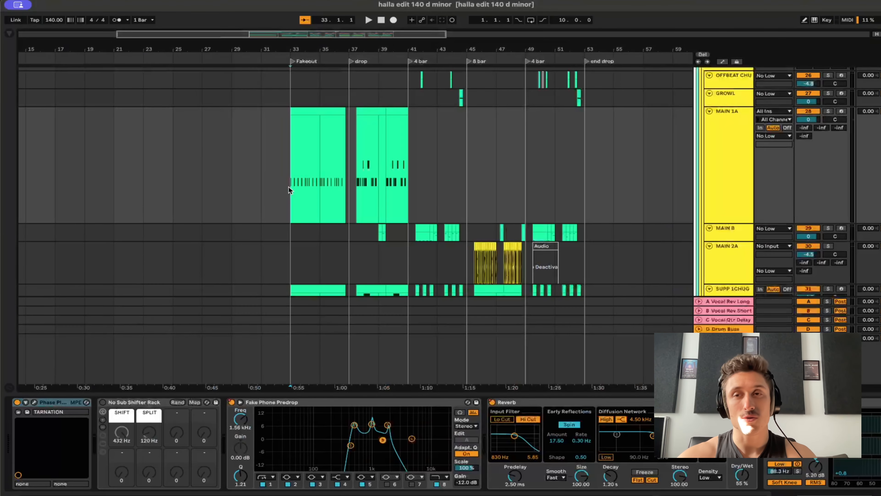
Audition the MAIN 1A and SUPP 1CHUG tracks in solo from the fakeout at bar 33.
{"action": "key", "text": "space"}
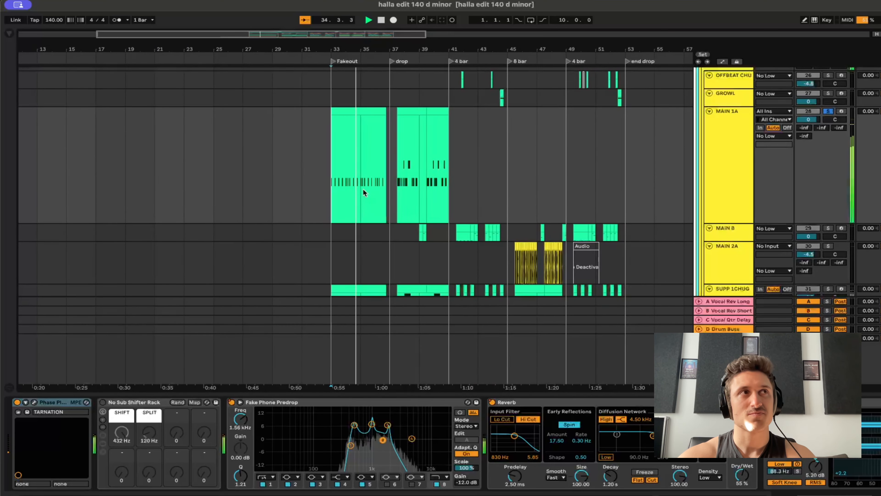
{"action": "left_click", "coordinate": [327, 233]}
{"action": "key", "text": "s"}
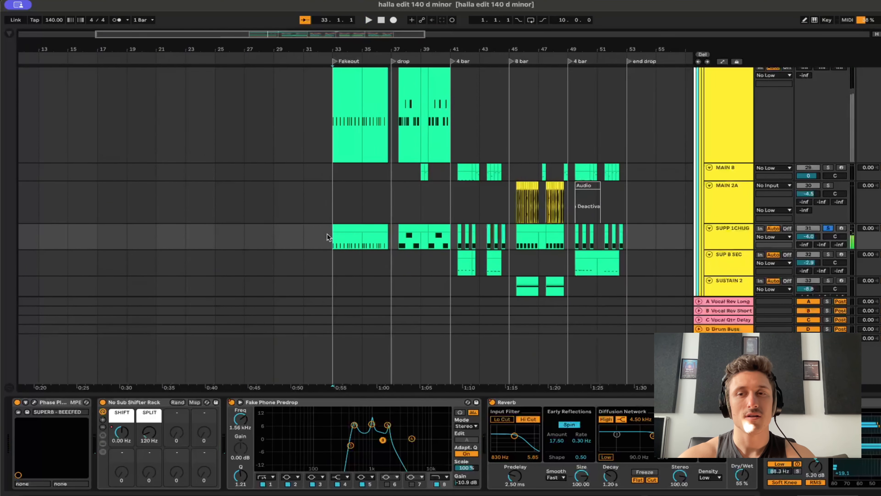
{"action": "key", "text": "space"}
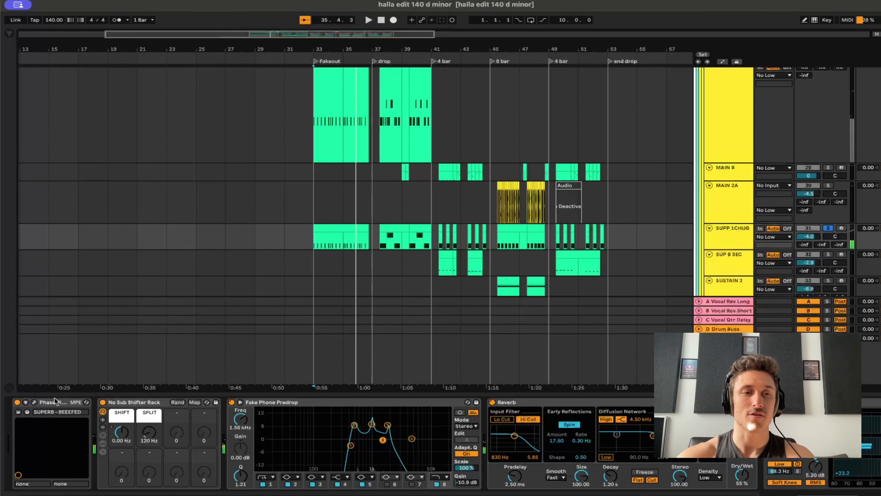
Listen to SUPP 1CHUG and MAIN 1A separately in solo from where their clips start after the drop in bar 37.
{"action": "left_click", "coordinate": [378, 239]}
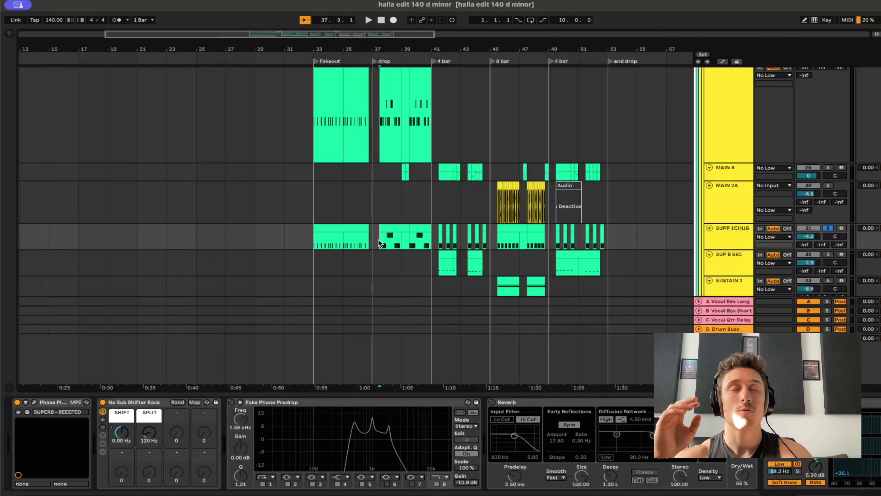
{"action": "key", "text": "space"}
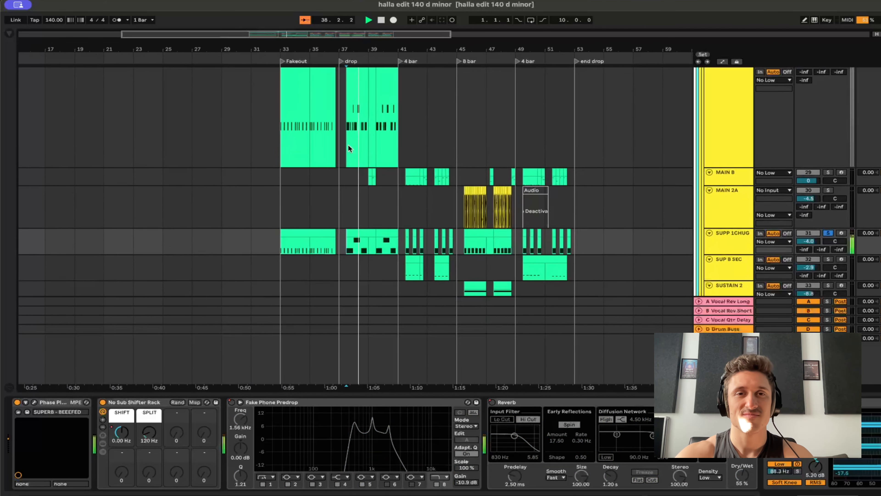
{"action": "scroll", "coordinate": [350, 148], "scroll_direction": "up", "scroll_amount": 2}
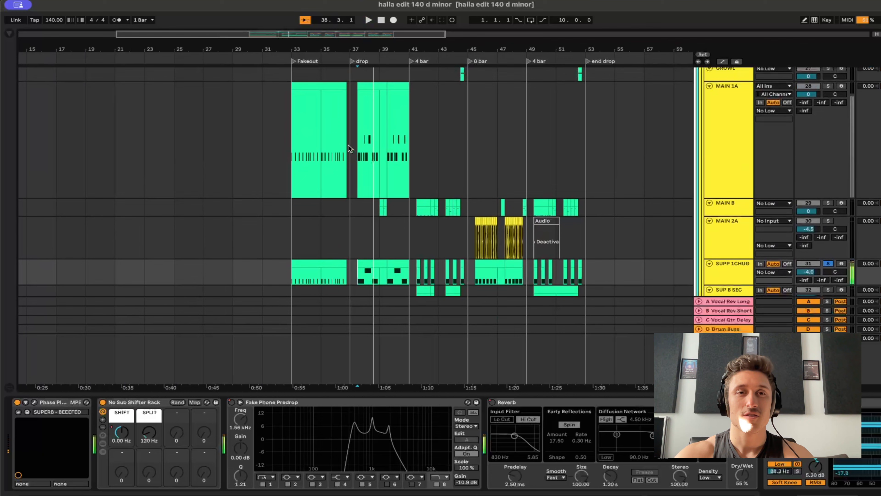
{"action": "left_click", "coordinate": [359, 155]}
{"action": "key", "text": "space"}
{"action": "key", "text": "space"}
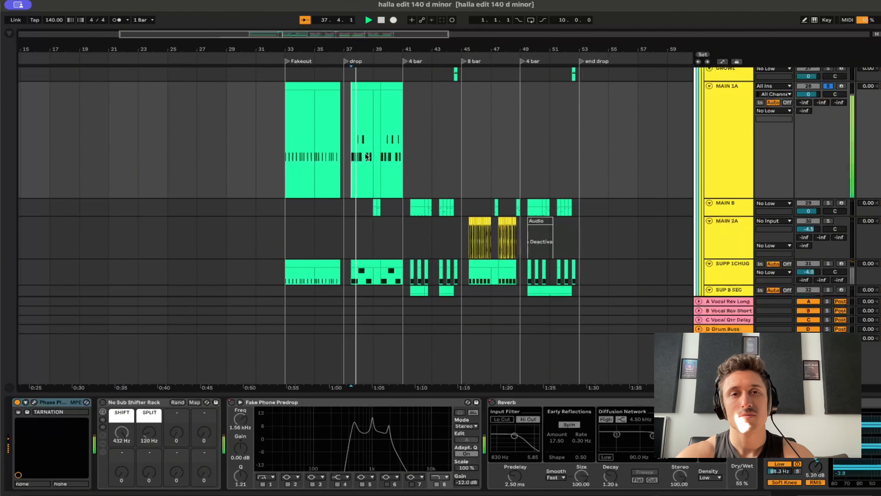
{"action": "scroll", "coordinate": [371, 163], "scroll_direction": "up", "scroll_amount": 2}
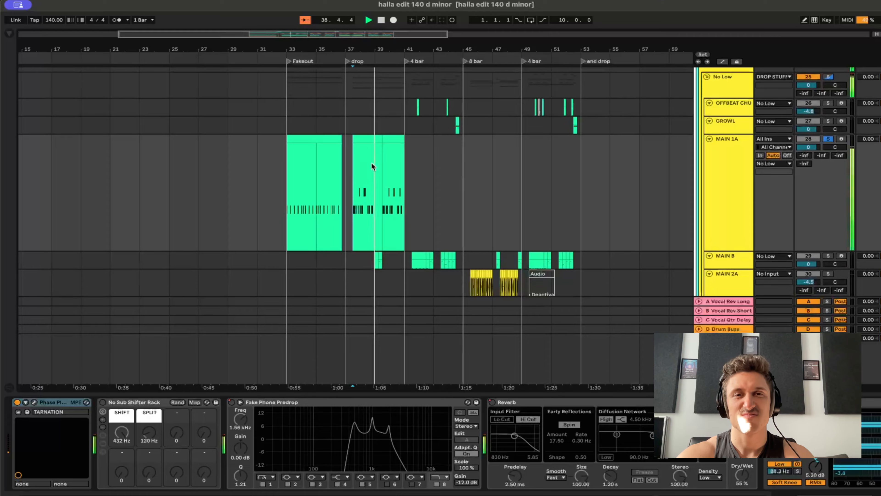
Solo the MAIN B track and listen to its short clip at bar 39.
{"action": "scroll", "coordinate": [371, 163], "scroll_direction": "down", "scroll_amount": 3}
{"action": "left_click", "coordinate": [358, 163]}
{"action": "key", "text": "space"}
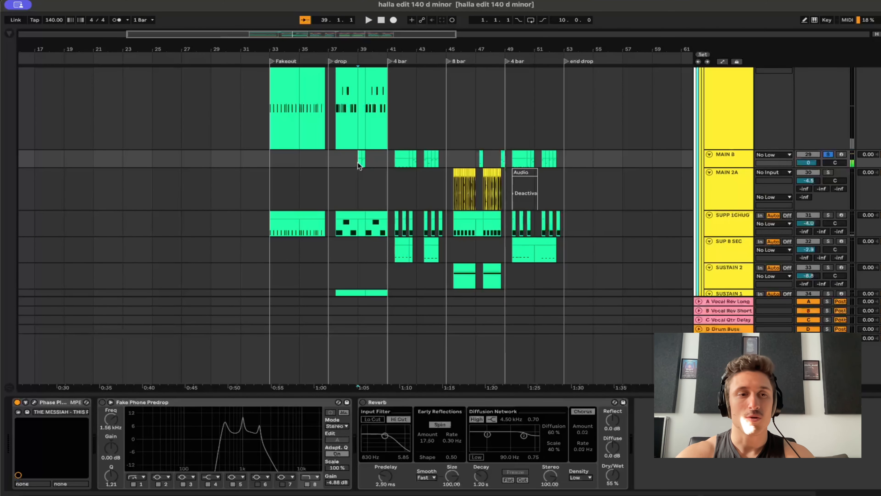
{"action": "scroll", "coordinate": [358, 163], "scroll_direction": "up", "scroll_amount": 5}
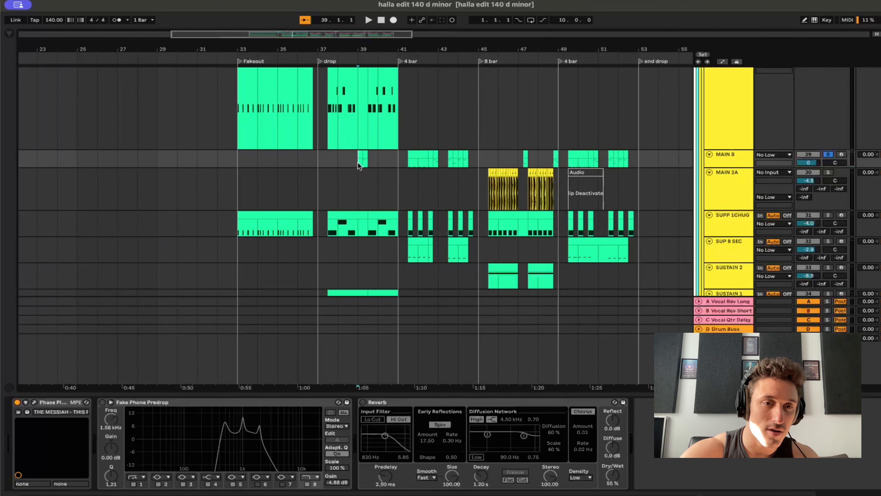
{"action": "scroll", "coordinate": [358, 163], "scroll_direction": "down", "scroll_amount": 5}
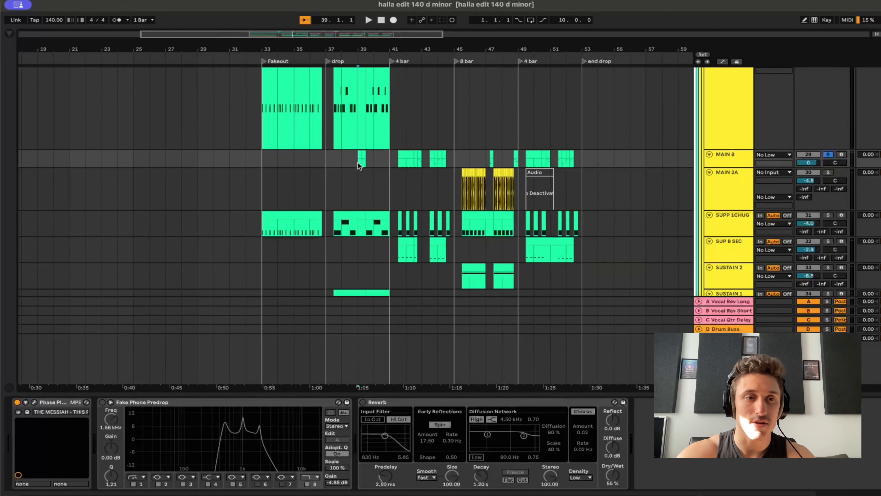
Open Phase Plant on MAIN B, check its preset in THE MESSIAH extras folder, and close the plugin.
{"action": "left_click", "coordinate": [34, 403]}
{"action": "left_click", "coordinate": [230, 130]}
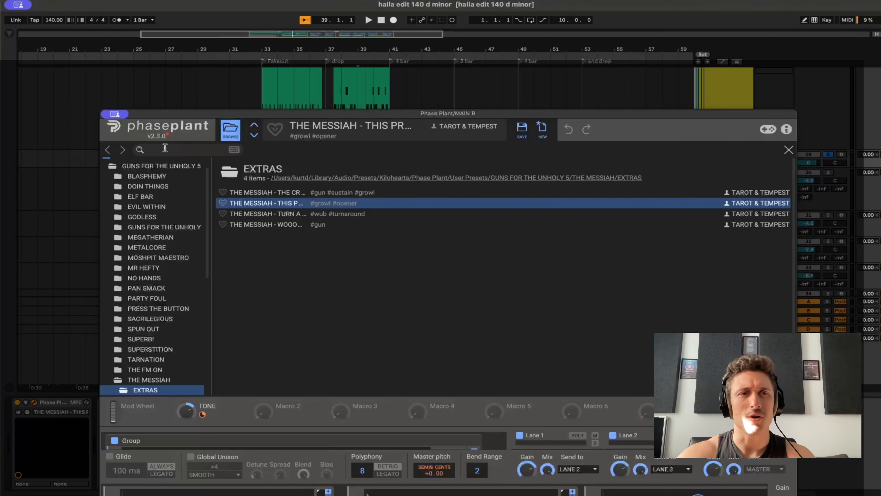
{"action": "left_click", "coordinate": [114, 113]}
{"action": "left_click", "coordinate": [128, 115]}
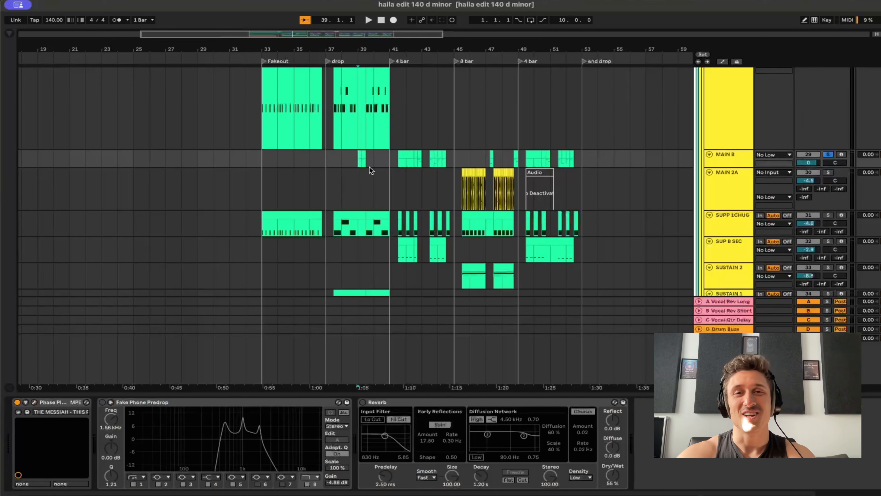
Audition the soloed MAIN B track at bar 39 and from its first clip in the 4 bar section after bar 41.
{"action": "key", "text": "space"}
{"action": "left_click", "coordinate": [386, 159]}
{"action": "key", "text": "space"}
{"action": "key", "text": "space"}
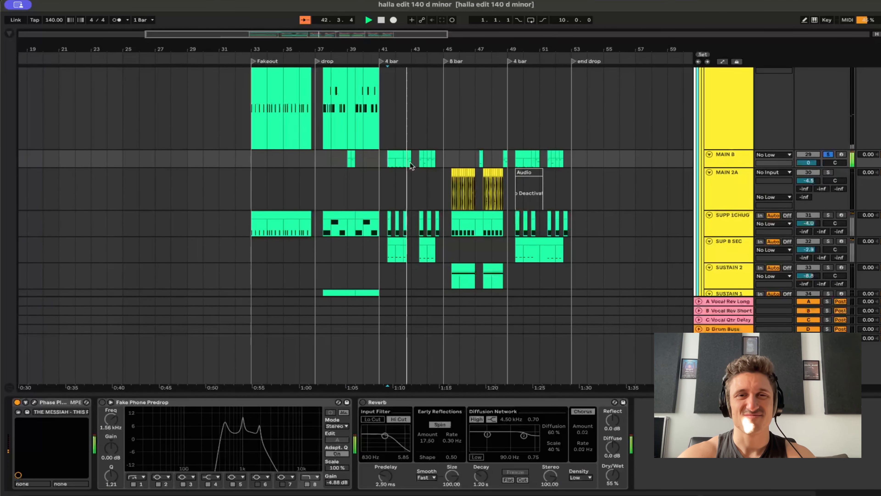
{"action": "key", "text": "space"}
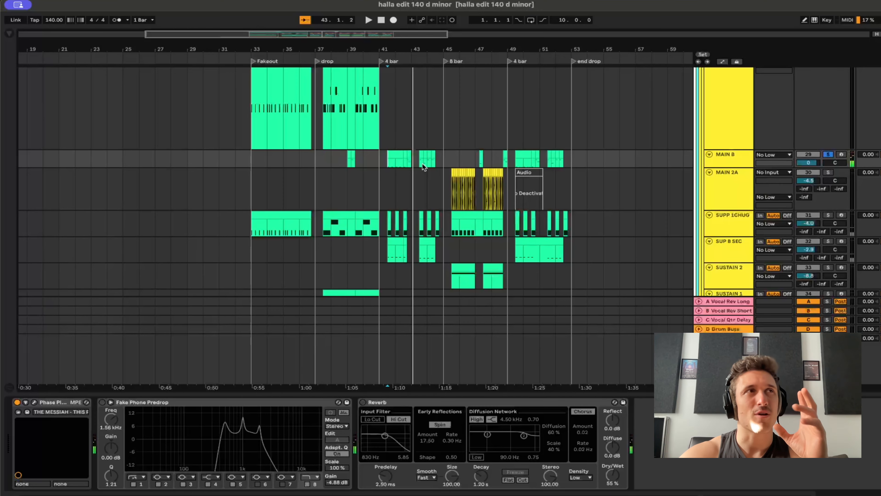
In the browser, add GUNS FOR THE UNHOLY 5 to the cart on tarotandtempest.com and apply the discount code WHEYSTED at checkout.
{"action": "scroll", "coordinate": [409, 194], "scroll_direction": "down", "scroll_amount": 3}
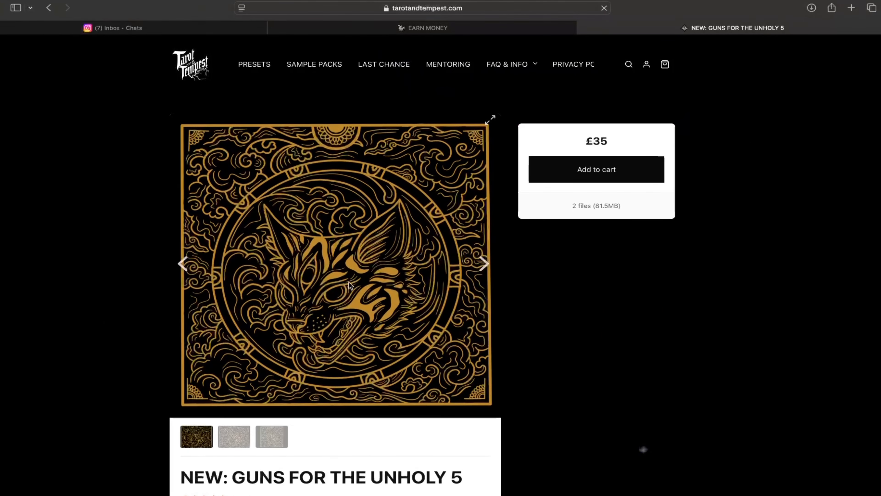
{"action": "left_click", "coordinate": [578, 171]}
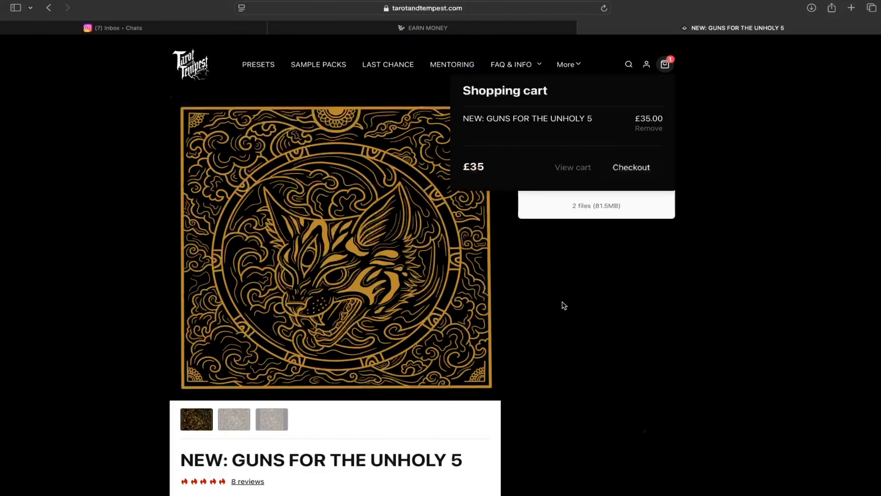
{"action": "left_click", "coordinate": [573, 168]}
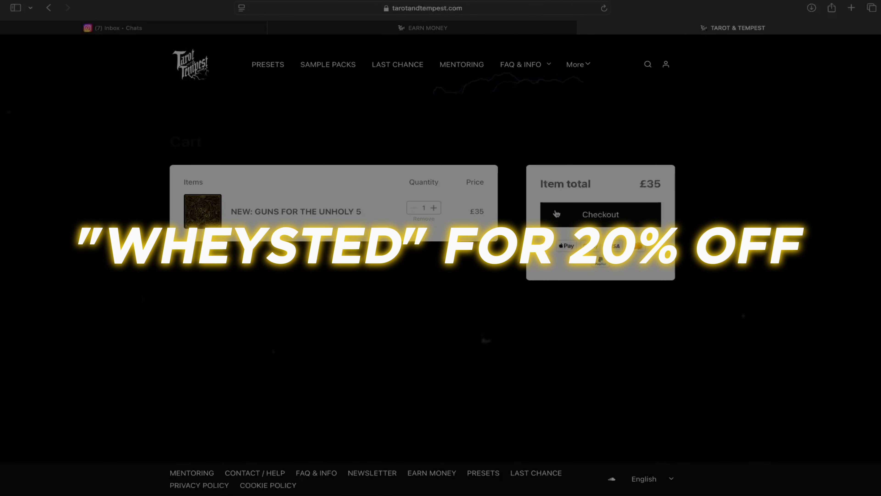
{"action": "left_click", "coordinate": [541, 212]}
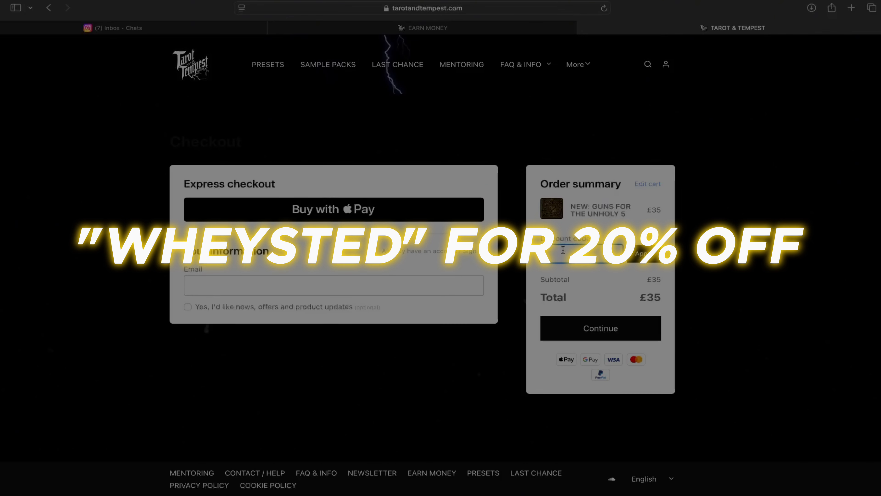
{"action": "left_click", "coordinate": [639, 256]}
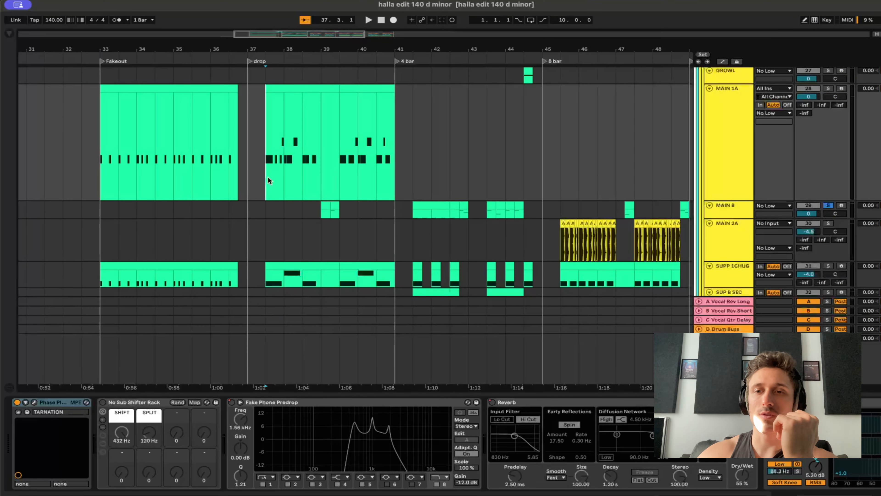
Back in Ableton Live, solo MAIN 1A to examine its effects chain through OTT and play it from the drop clip in bar 37.
{"action": "key", "text": "s"}
{"action": "scroll", "coordinate": [282, 130], "scroll_direction": "up", "scroll_amount": 3, "text": "ctrl"}
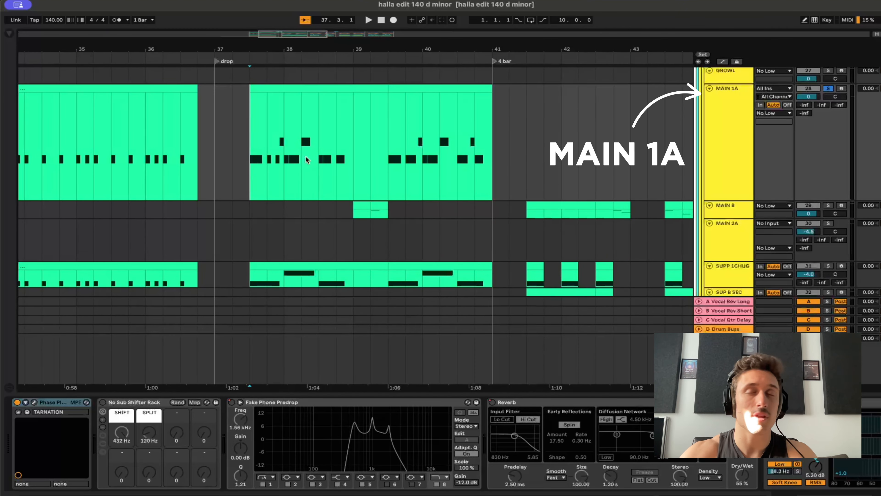
{"action": "scroll", "coordinate": [580, 426], "scroll_direction": "right", "scroll_amount": 5}
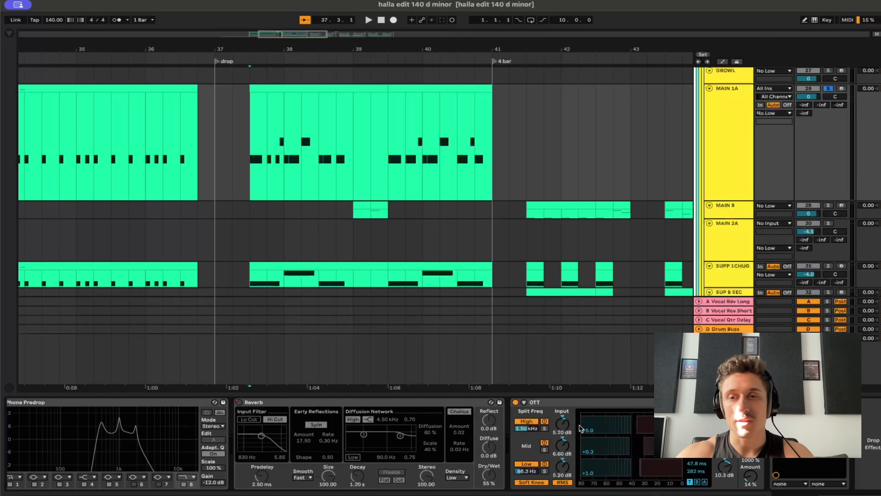
{"action": "scroll", "coordinate": [579, 424], "scroll_direction": "left", "scroll_amount": 5}
{"action": "scroll", "coordinate": [579, 424], "scroll_direction": "right", "scroll_amount": 5}
{"action": "scroll", "coordinate": [579, 425], "scroll_direction": "left", "scroll_amount": 5}
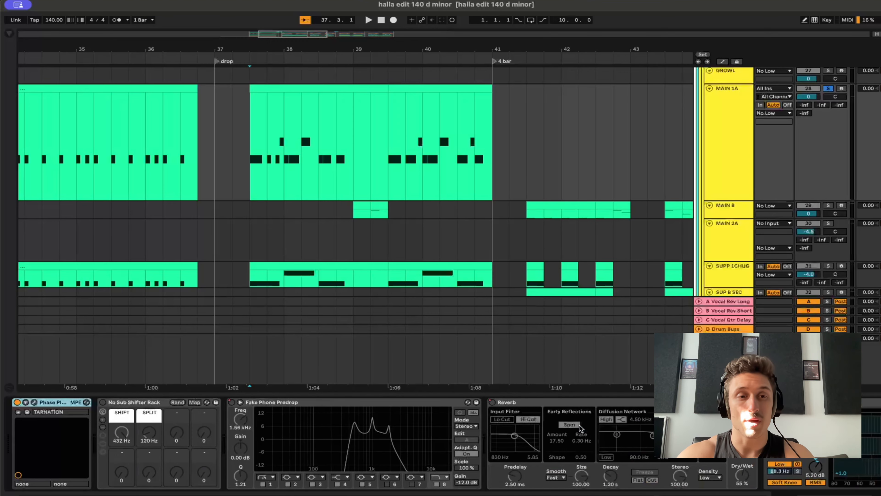
{"action": "scroll", "coordinate": [576, 470], "scroll_direction": "right", "scroll_amount": 5}
{"action": "scroll", "coordinate": [576, 471], "scroll_direction": "left", "scroll_amount": 5}
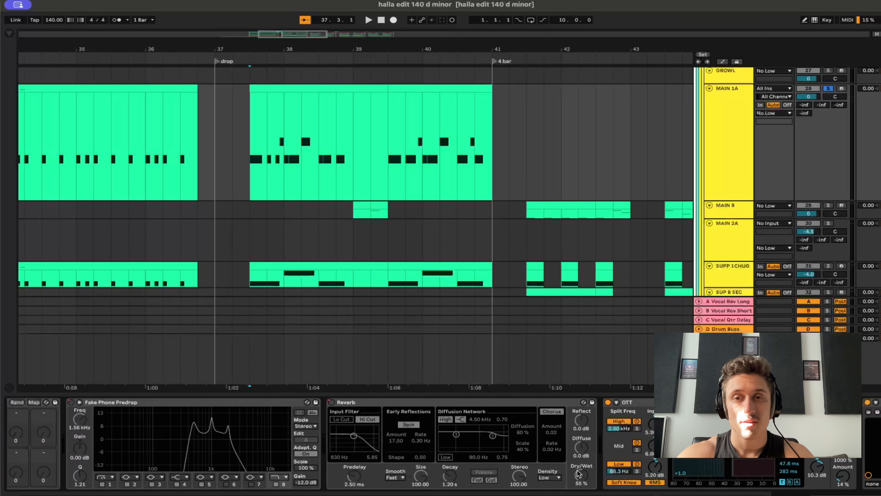
{"action": "key", "text": "space"}
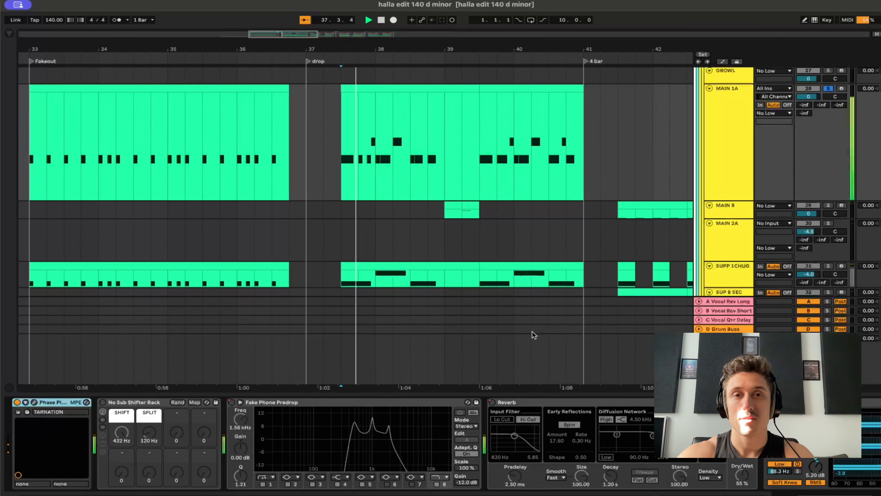
Open Phase Plant on MAIN 1A and audition the TARNATION patch while turning its TONE macro down to 0%.
{"action": "left_click", "coordinate": [34, 403]}
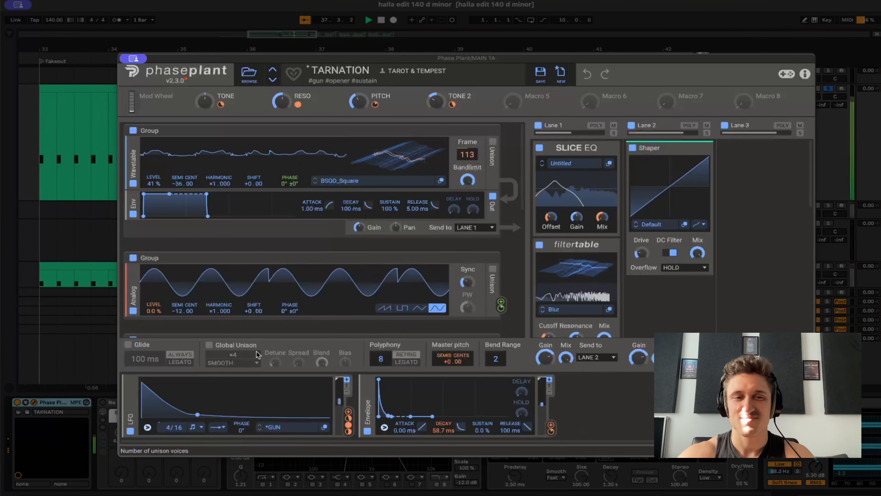
{"action": "scroll", "coordinate": [212, 244], "scroll_direction": "down", "scroll_amount": 1}
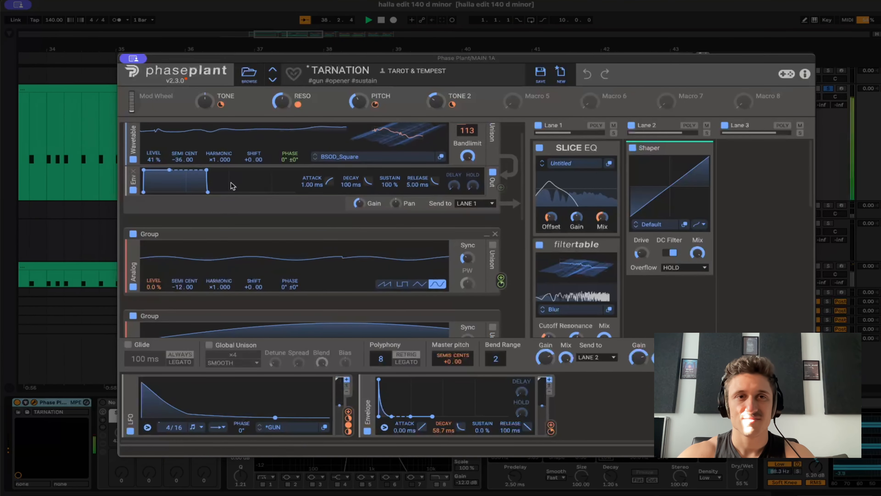
{"action": "left_click", "coordinate": [208, 104]}
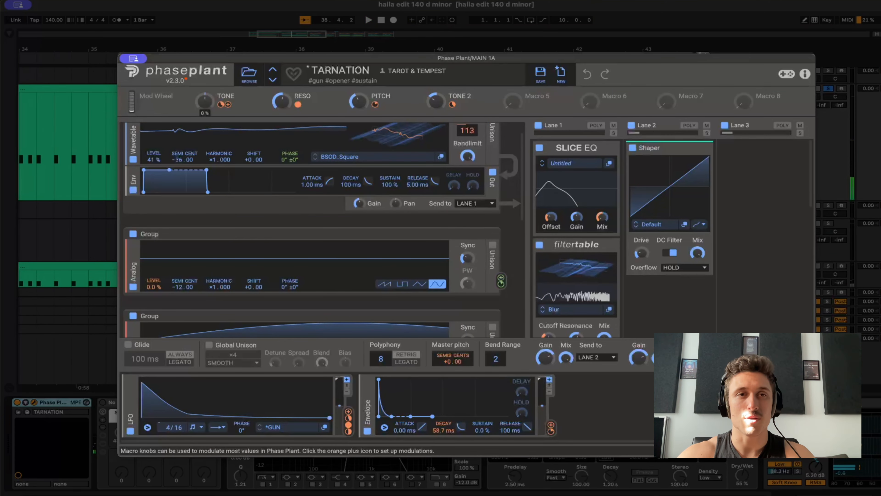
{"action": "key", "text": "space"}
{"action": "left_click_drag", "start_coordinate": [209, 105], "coordinate": [209, 124]}
{"action": "key", "text": "space"}
Audition the TARNATION patch with its PITCH macro at 0% and undo the macro change.
{"action": "mouse_move", "coordinate": [362, 103]}
{"action": "left_mouse_down"}
{"action": "mouse_move", "coordinate": [362, 71]}
{"action": "mouse_move", "coordinate": [362, 112]}
{"action": "left_mouse_up"}
{"action": "key", "text": "space"}
{"action": "key", "text": "space"}
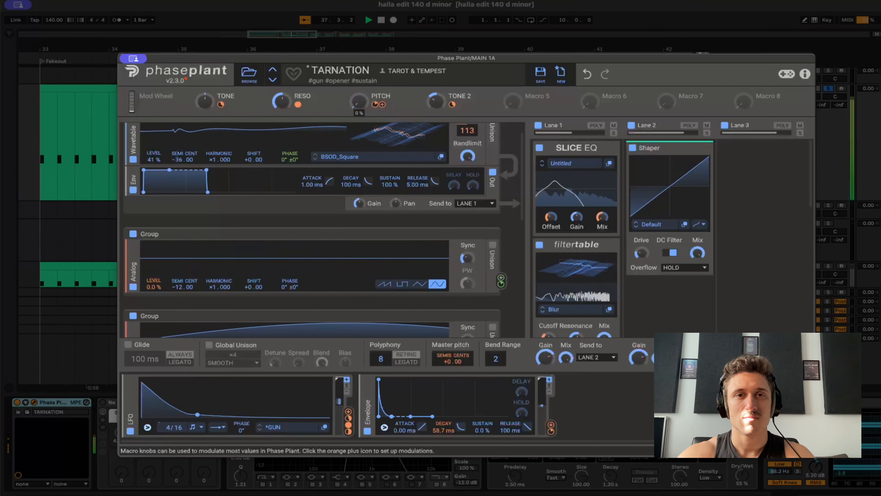
{"action": "key", "text": "super+z"}
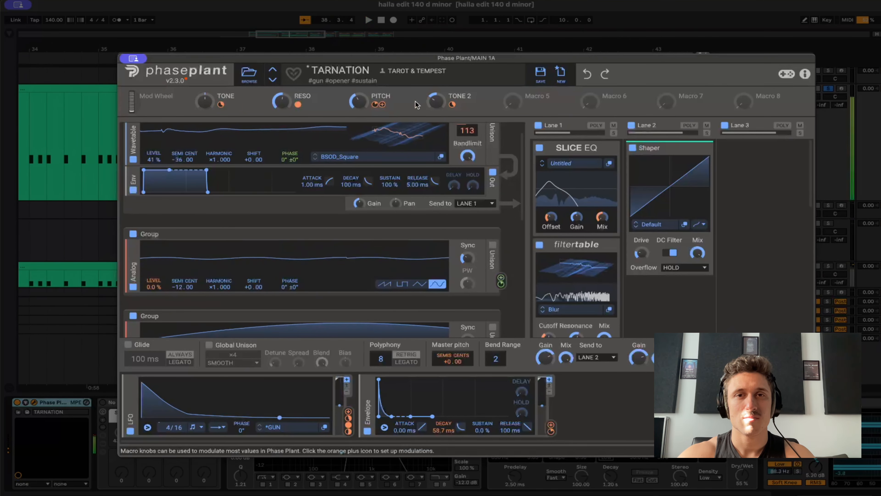
Play the TARNATION patch while testing its TONE 2 macro, and close the plugin window.
{"action": "key", "text": "space"}
{"action": "key", "text": "space"}
{"action": "mouse_move", "coordinate": [438, 104]}
{"action": "left_mouse_down"}
{"action": "mouse_move", "coordinate": [438, 65]}
{"action": "mouse_move", "coordinate": [436, 104]}
{"action": "left_mouse_up"}
{"action": "key", "text": "space"}
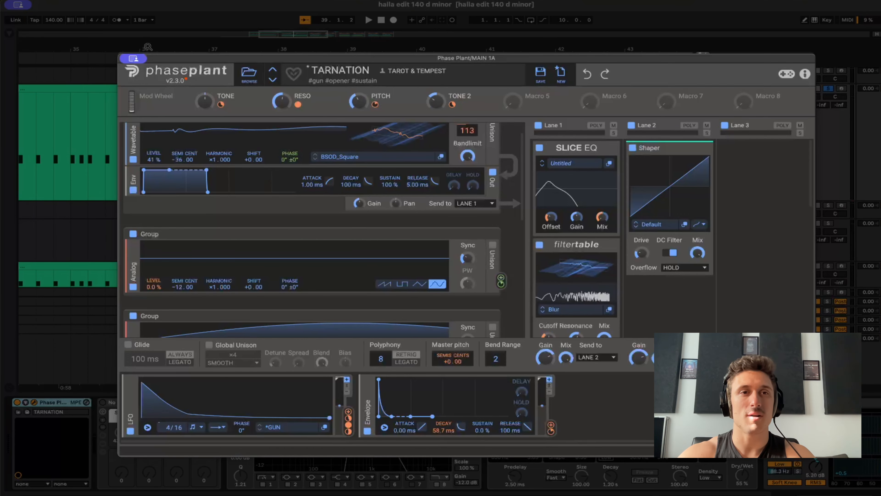
{"action": "left_click", "coordinate": [139, 60]}
{"action": "left_click", "coordinate": [152, 76]}
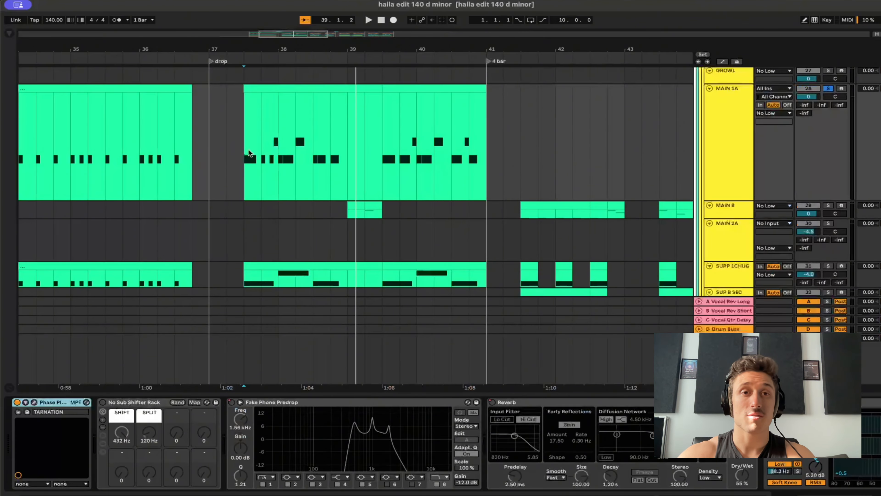
Solo the SUPP 1CHUG track and audition it from the start of its drop clip in bar 37.
{"action": "scroll", "coordinate": [278, 153], "scroll_direction": "down", "scroll_amount": 2}
{"action": "scroll", "coordinate": [277, 153], "scroll_direction": "down", "scroll_amount": 2}
{"action": "left_click", "coordinate": [239, 218]}
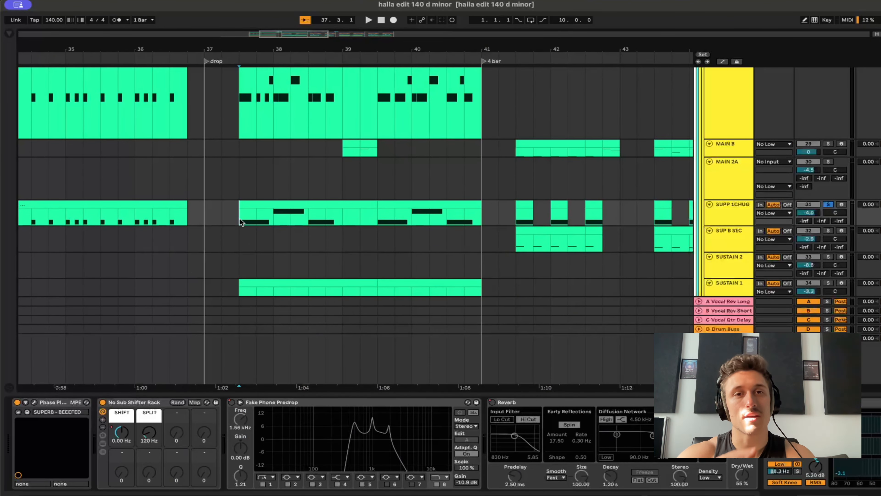
{"action": "key", "text": "space"}
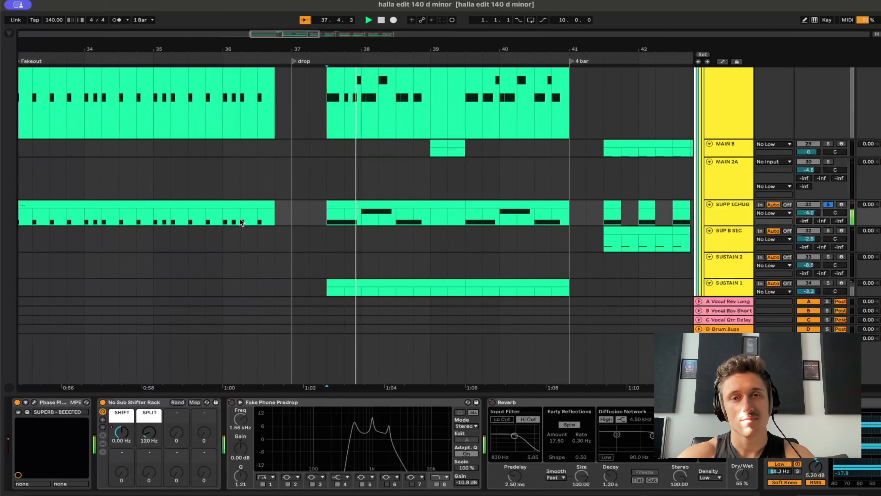
{"action": "key", "text": "space"}
Add MAIN 1A to the solo and play it together with SUPP 1CHUG from the drop clip in bar 37.
{"action": "scroll", "coordinate": [605, 177], "scroll_direction": "up", "scroll_amount": 3}
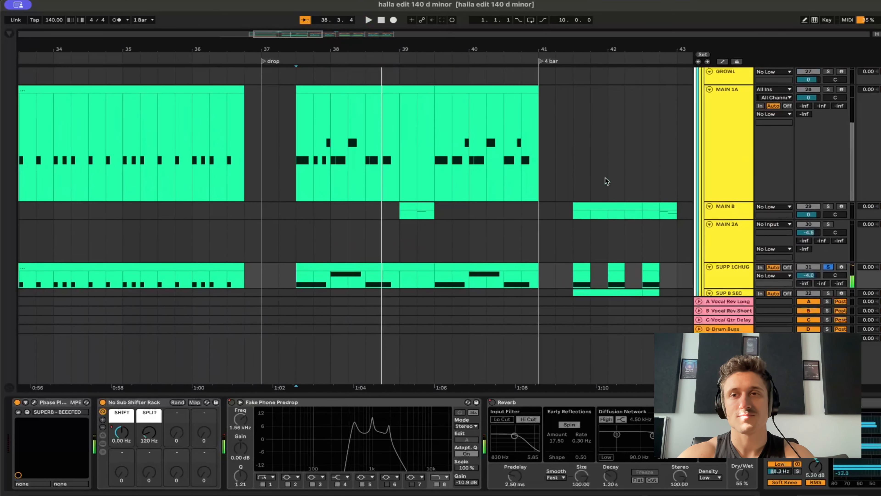
{"action": "key", "text": "space"}
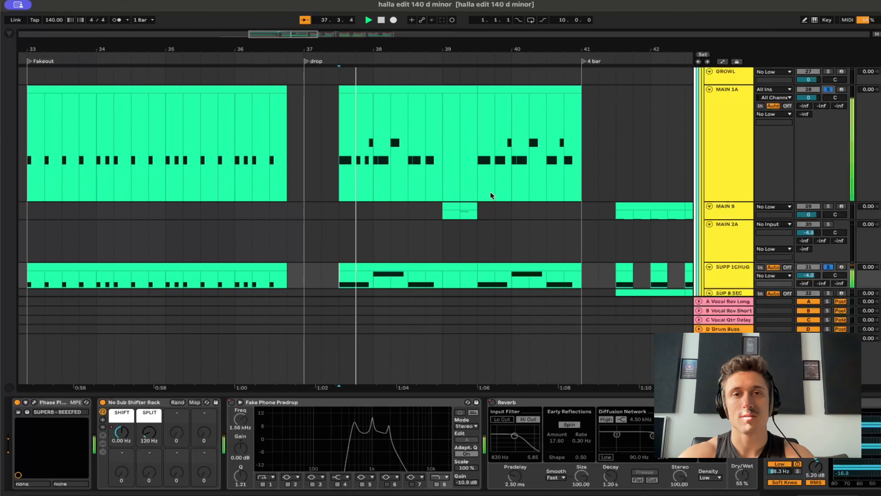
{"action": "scroll", "coordinate": [472, 203], "scroll_direction": "down", "scroll_amount": 5}
{"action": "scroll", "coordinate": [486, 198], "scroll_direction": "down", "scroll_amount": 1}
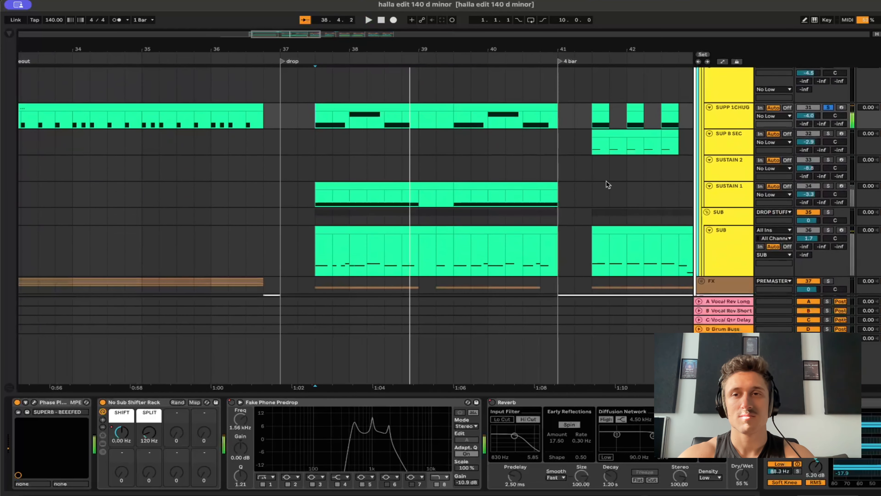
Solo SUSTAIN 1, check its Phase Plant preset in the SUPERSTITION Extras folder, and close the plugin.
{"action": "left_click", "coordinate": [379, 182]}
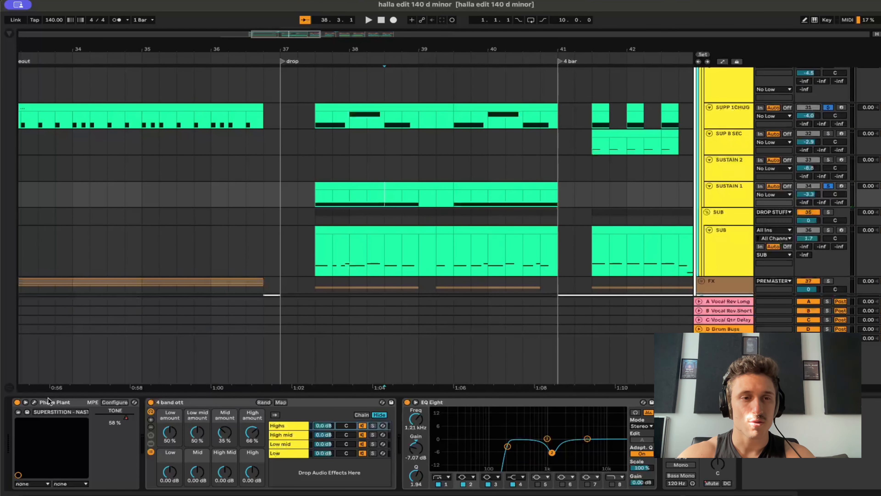
{"action": "left_click", "coordinate": [34, 401]}
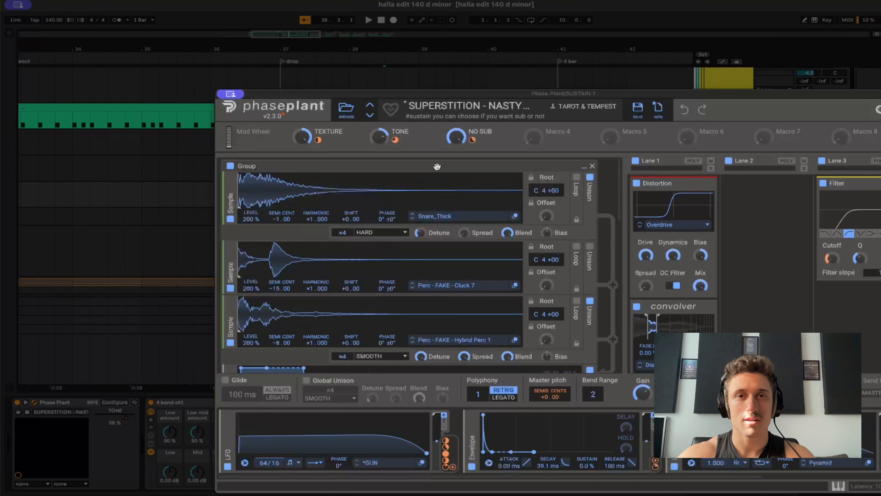
{"action": "left_click", "coordinate": [345, 109]}
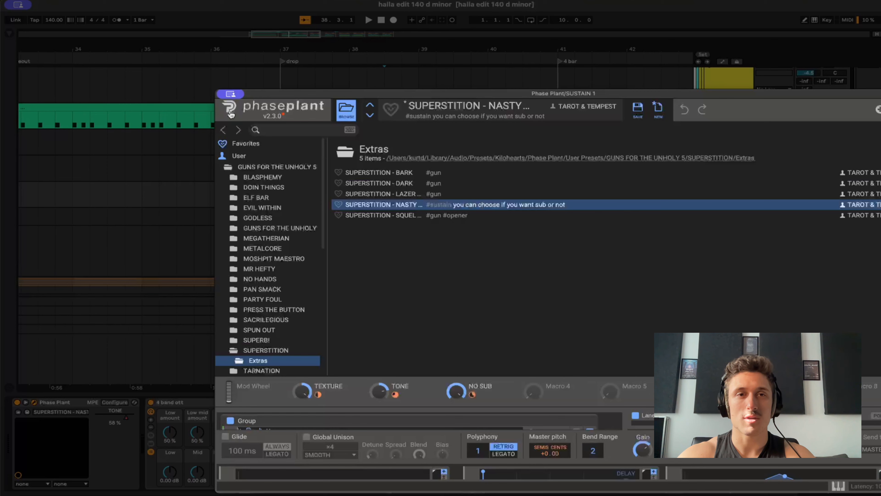
{"action": "left_click", "coordinate": [238, 92]}
{"action": "left_click", "coordinate": [241, 112]}
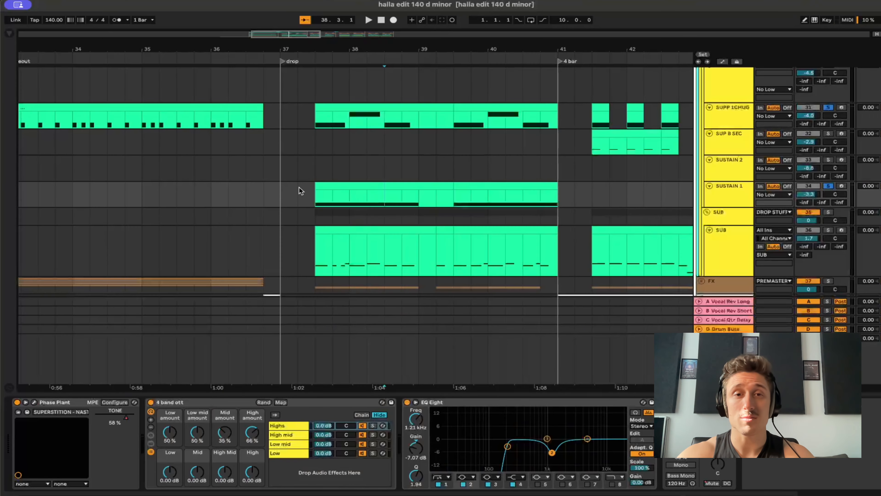
Audition SUSTAIN 1 from its drop clip in bar 37, switching its 4 band ott rack off and on to compare.
{"action": "left_click", "coordinate": [306, 189]}
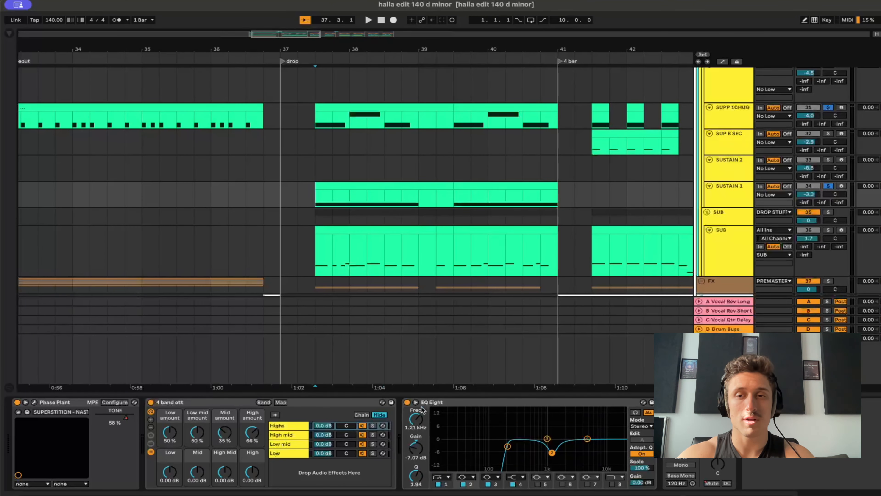
{"action": "key", "text": "s"}
{"action": "key", "text": "space"}
{"action": "key", "text": "space"}
{"action": "key", "text": "space"}
{"action": "left_click", "coordinate": [151, 402]}
{"action": "left_click", "coordinate": [151, 402]}
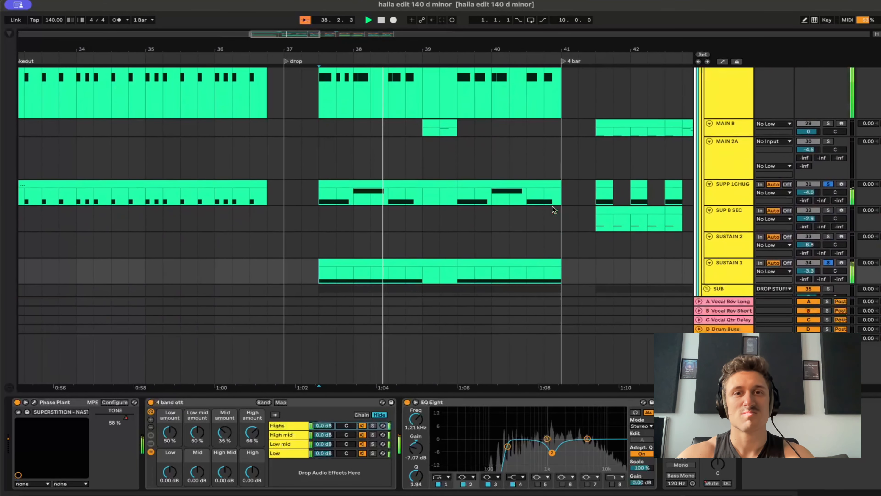
Solo the SUB track with its Serum sub rack and play it with the other soloed layers from the drop clip.
{"action": "scroll", "coordinate": [553, 207], "scroll_direction": "down", "scroll_amount": 5}
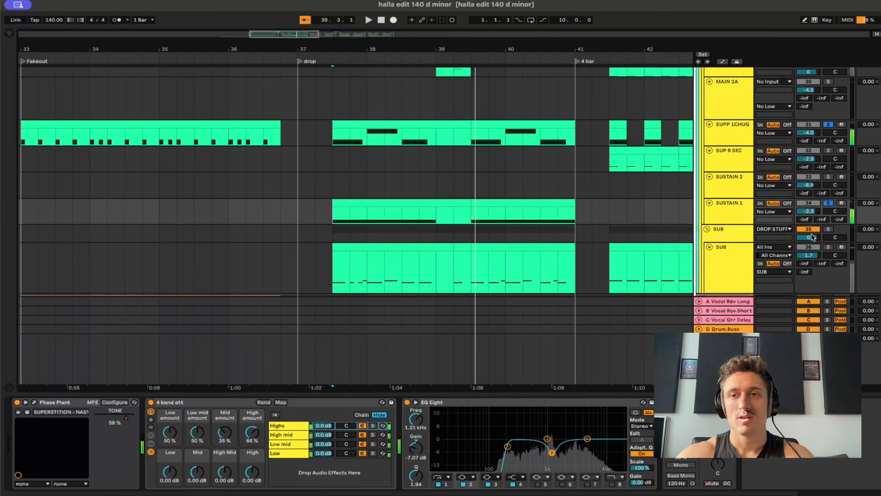
{"action": "left_click", "coordinate": [731, 269]}
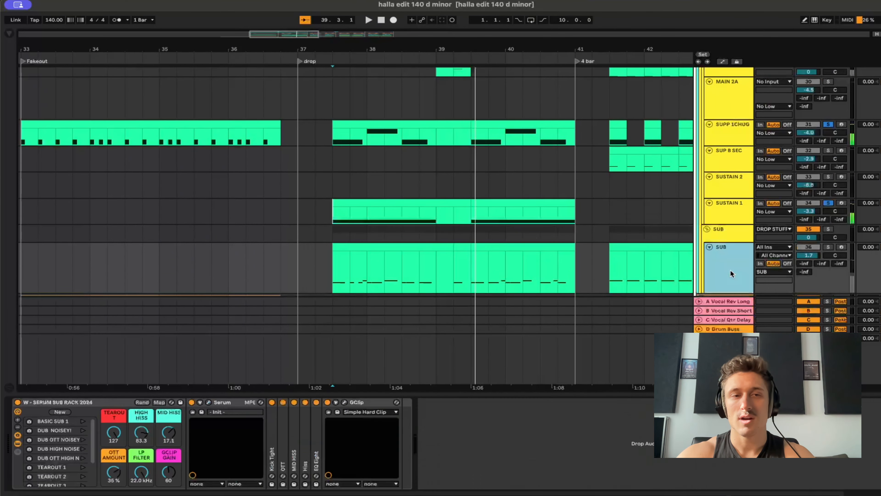
{"action": "left_click", "coordinate": [829, 247]}
{"action": "key", "text": "space"}
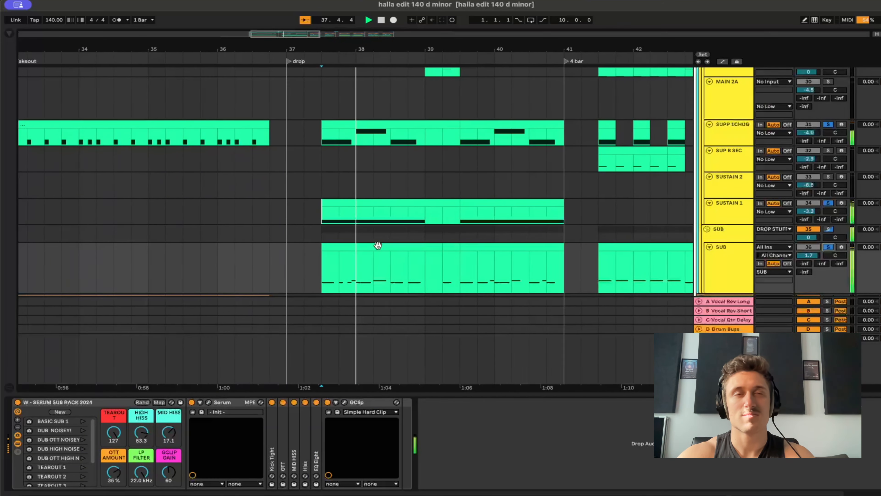
Add MAIN B to the soloed layers and play the combined drop from the middle of its clip in bar 39.
{"action": "scroll", "coordinate": [378, 255], "scroll_direction": "down", "scroll_amount": 3}
{"action": "scroll", "coordinate": [377, 255], "scroll_direction": "up", "scroll_amount": 8}
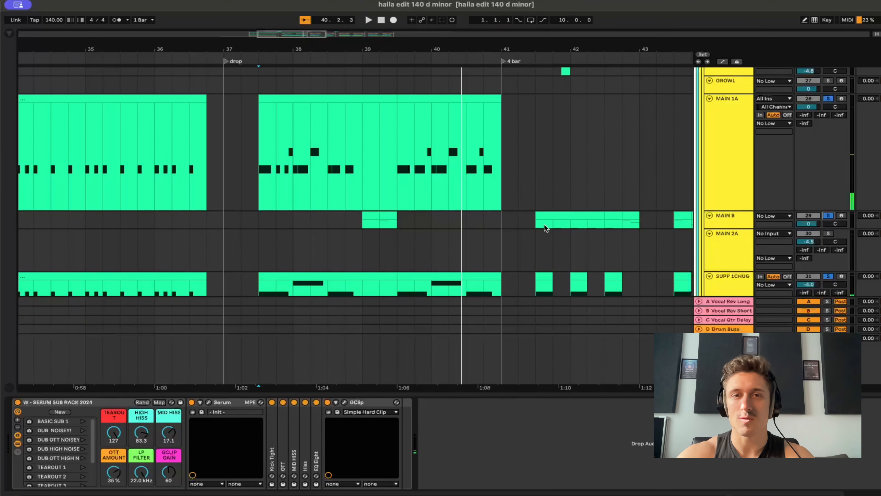
{"action": "left_click", "coordinate": [383, 225]}
{"action": "key", "text": "space"}
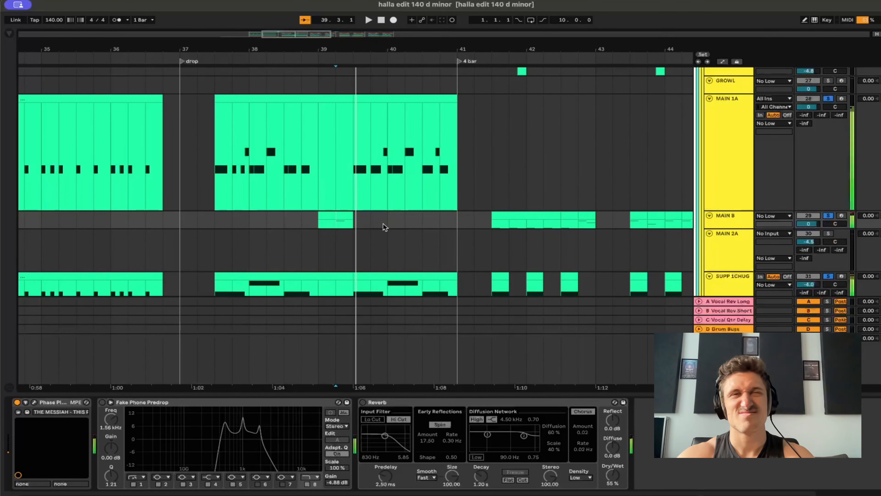
Clear the synth layer solos and examine the synth tracks' clips from the fakeout through the 4 bar and 8 bar sections.
{"action": "scroll", "coordinate": [448, 250], "scroll_direction": "down", "scroll_amount": 5}
{"action": "scroll", "coordinate": [449, 250], "scroll_direction": "down", "scroll_amount": 4}
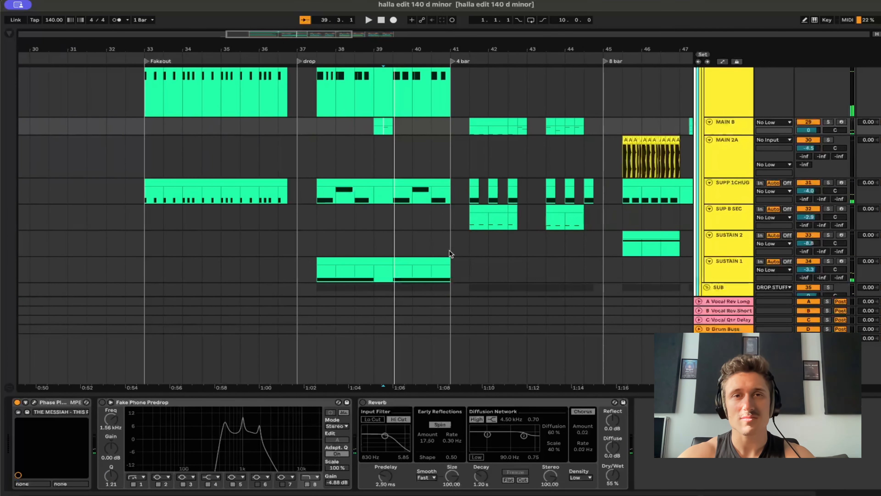
{"action": "scroll", "coordinate": [449, 249], "scroll_direction": "up", "scroll_amount": 15}
{"action": "scroll", "coordinate": [449, 253], "scroll_direction": "down", "scroll_amount": 8}
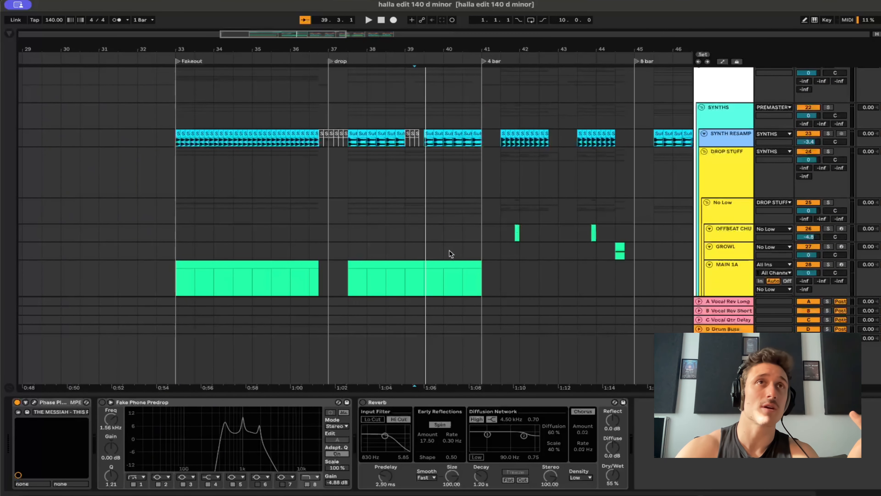
{"action": "scroll", "coordinate": [449, 250], "scroll_direction": "down", "scroll_amount": 5}
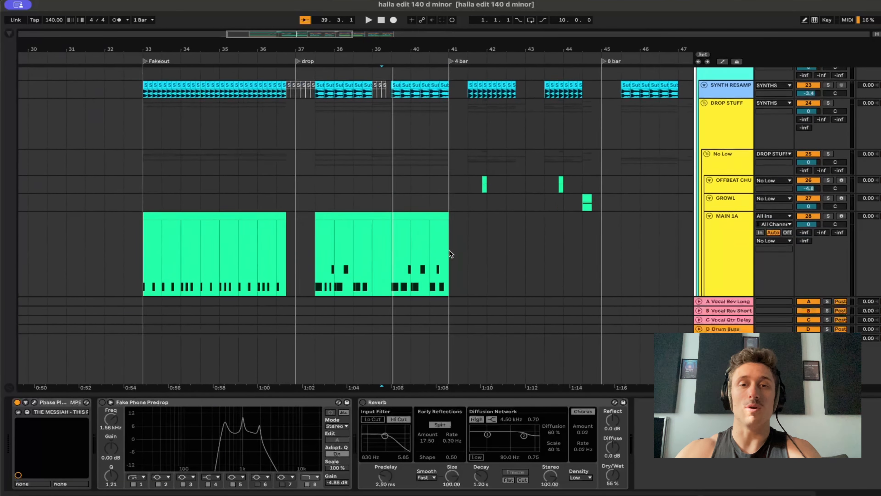
{"action": "left_click", "coordinate": [447, 250]}
{"action": "scroll", "coordinate": [446, 249], "scroll_direction": "down", "scroll_amount": 5}
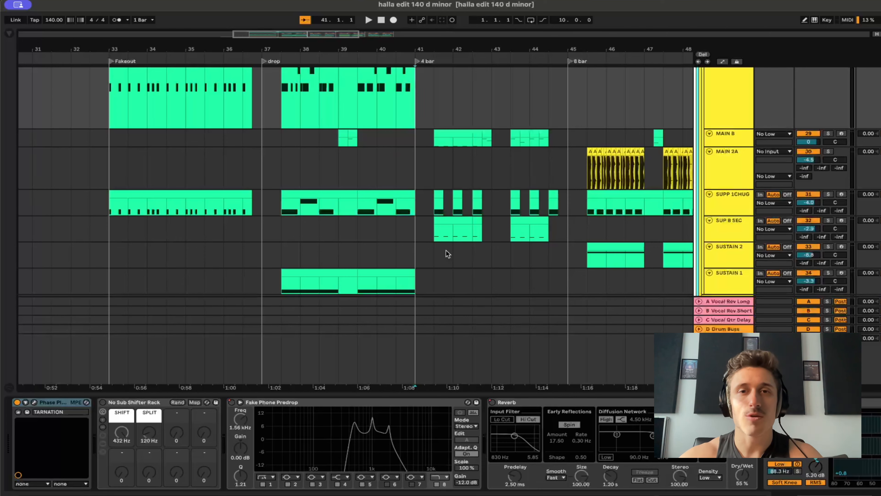
Solo MAIN B and audition it from its first clip in the 4 bar section, at 41.3.1.
{"action": "left_click", "coordinate": [434, 141]}
{"action": "key", "text": "s"}
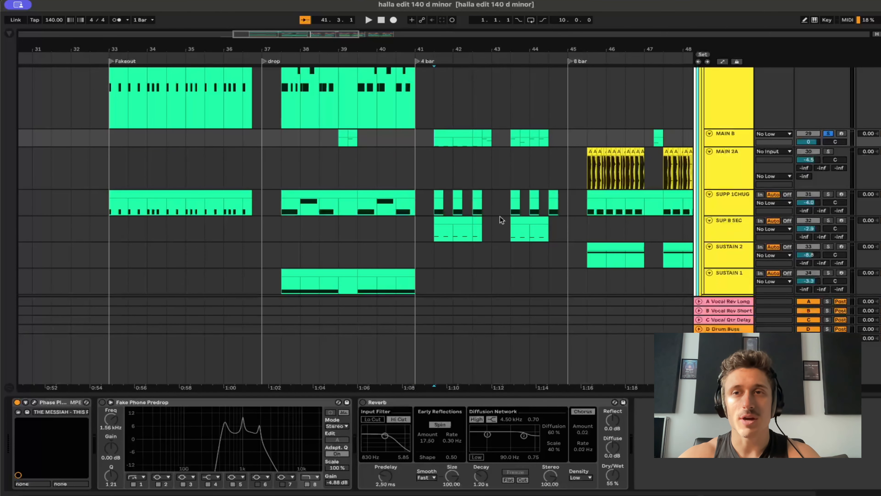
{"action": "key", "text": "space"}
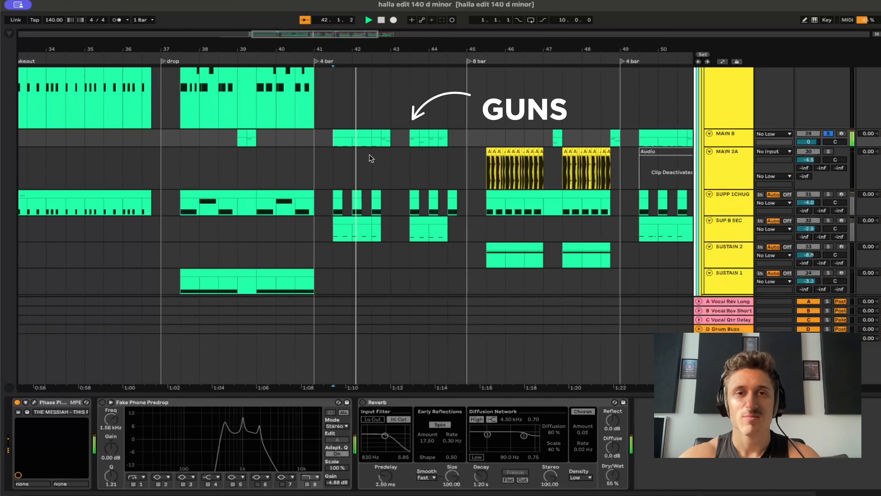
{"action": "scroll", "coordinate": [369, 154], "scroll_direction": "up", "scroll_amount": 5}
{"action": "scroll", "coordinate": [369, 154], "scroll_direction": "left", "scroll_amount": 1}
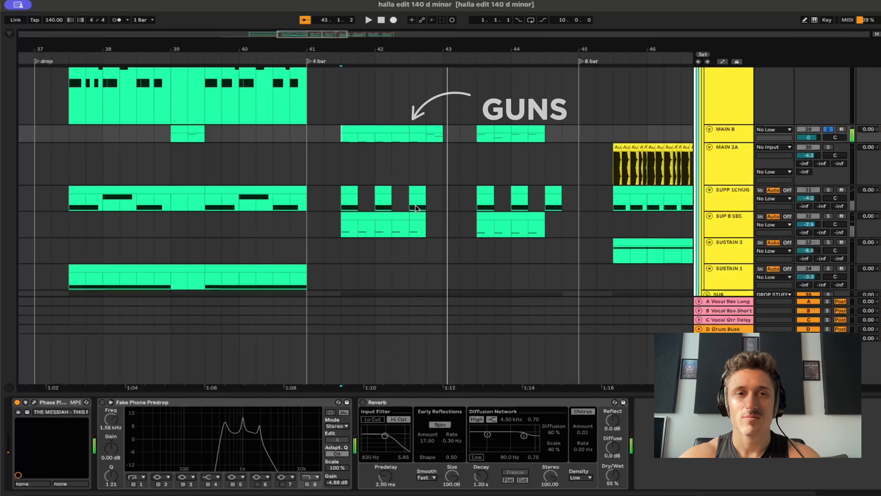
Solo SUPP 1CHUG on its own and audition its short clips in the 4 bar section from 41.3.1.
{"action": "left_click", "coordinate": [341, 199]}
{"action": "key", "text": "space"}
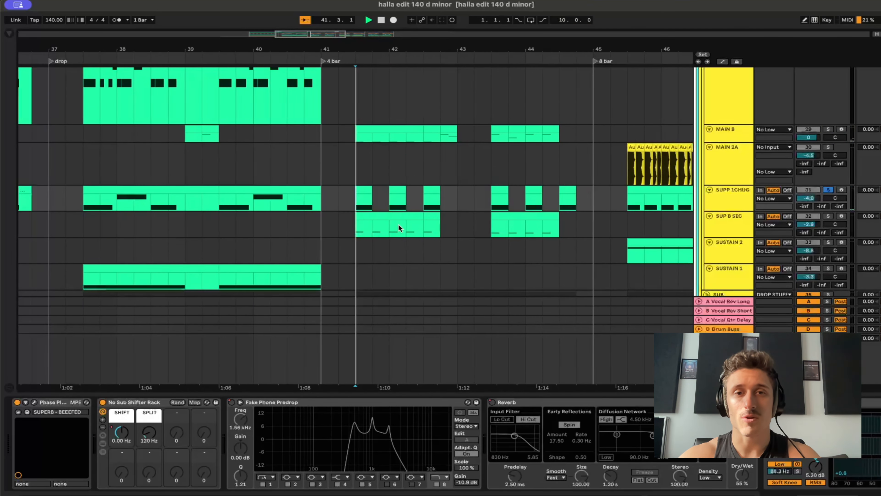
{"action": "key", "text": "space"}
Solo SUP B SEC and audition its support clip from 41.3.1 in the 4 bar section.
{"action": "key", "text": "space"}
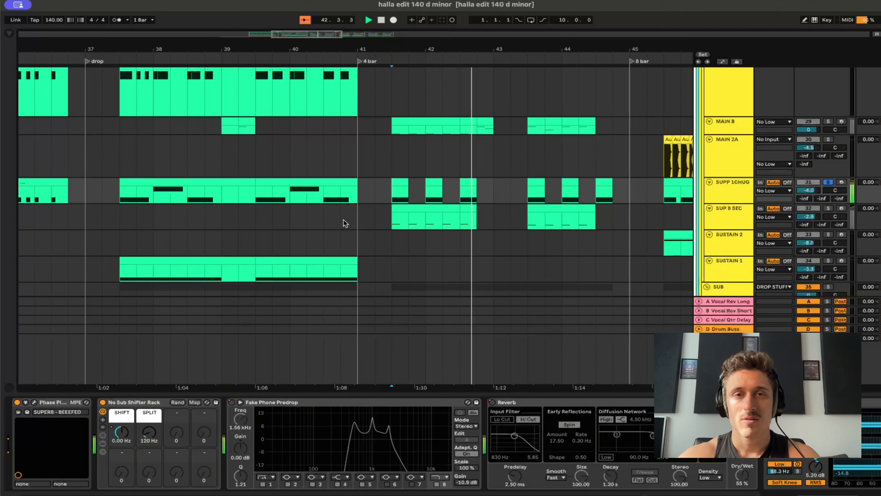
{"action": "left_click", "coordinate": [395, 218]}
{"action": "key", "text": "s"}
{"action": "key", "text": "space"}
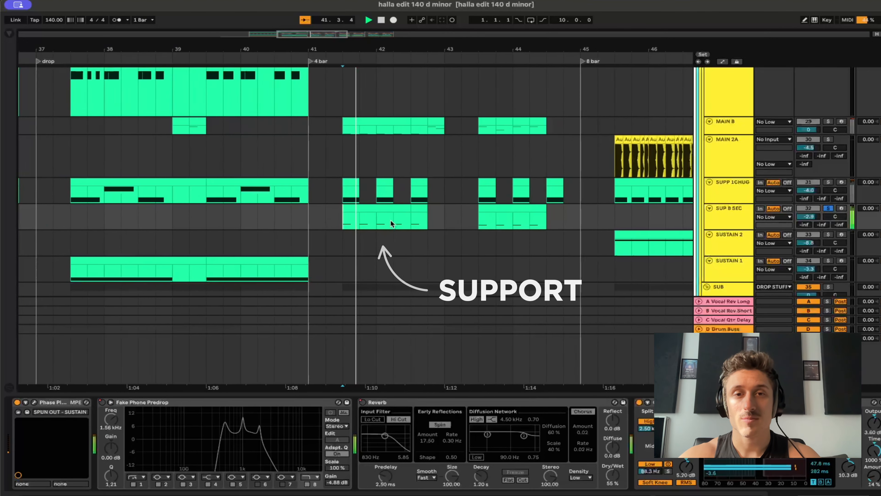
{"action": "key", "text": "space"}
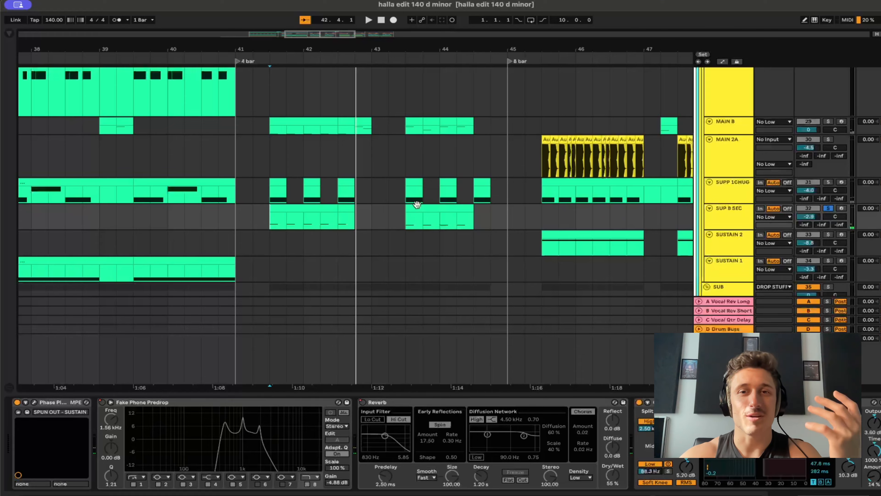
{"action": "scroll", "coordinate": [413, 202], "scroll_direction": "down", "scroll_amount": 5}
{"action": "scroll", "coordinate": [412, 203], "scroll_direction": "left", "scroll_amount": 3}
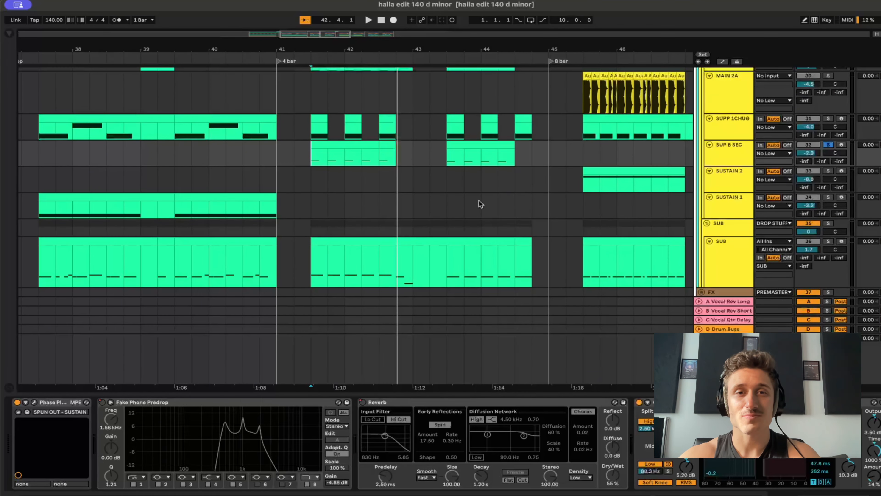
Solo OFFBEAT CHU on its own and audition its two short clips in the 4 bar section.
{"action": "scroll", "coordinate": [479, 204], "scroll_direction": "up", "scroll_amount": 8}
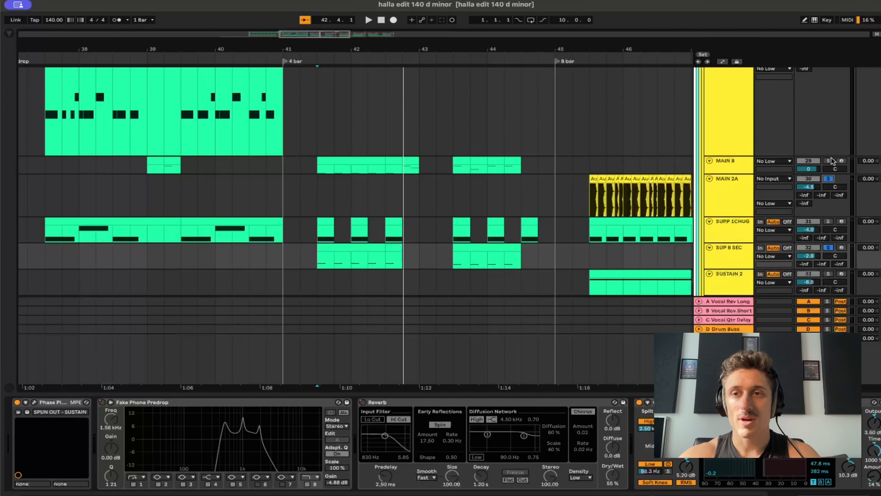
{"action": "scroll", "coordinate": [686, 169], "scroll_direction": "up", "scroll_amount": 8}
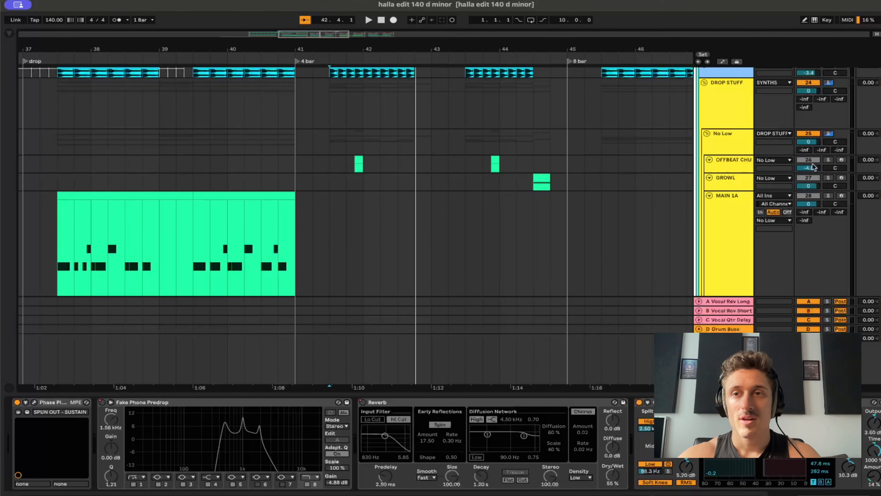
{"action": "scroll", "coordinate": [408, 184], "scroll_direction": "down", "scroll_amount": 4}
{"action": "scroll", "coordinate": [408, 184], "scroll_direction": "up", "scroll_amount": 2}
{"action": "left_click", "coordinate": [362, 124]}
{"action": "key", "text": "space"}
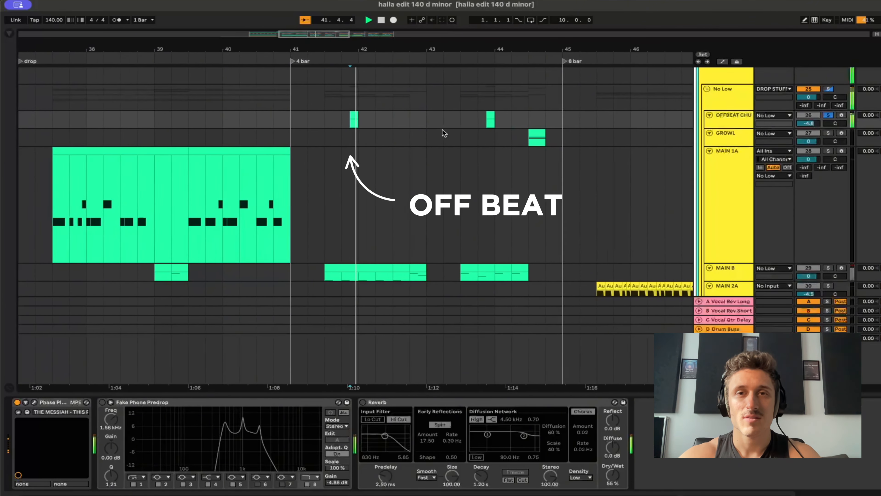
{"action": "left_click", "coordinate": [474, 122]}
{"action": "key", "text": "space"}
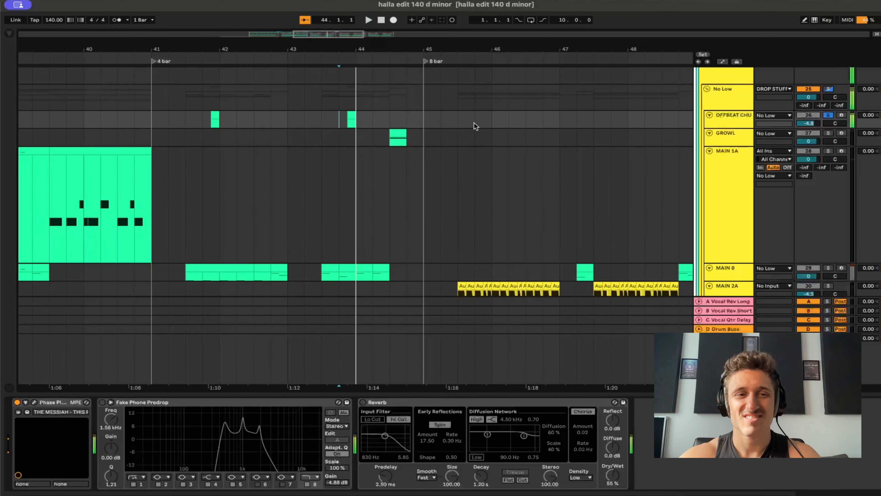
{"action": "left_click", "coordinate": [730, 117]}
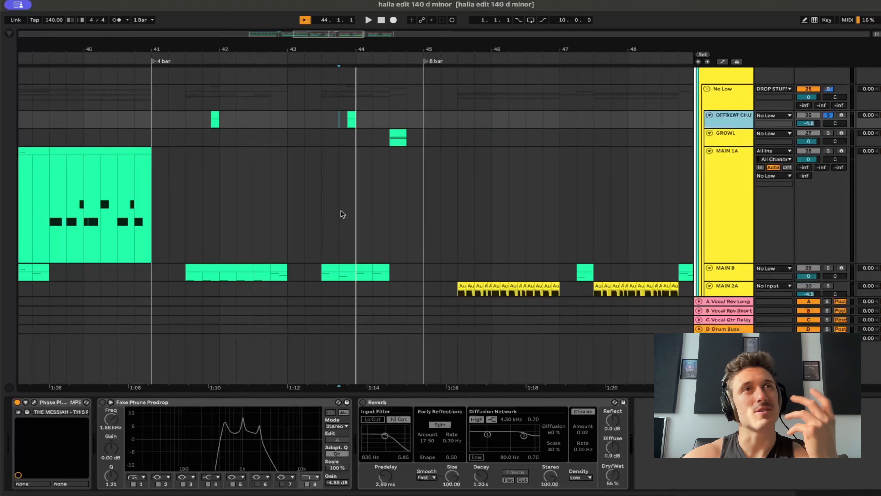
Solo GROWL on its own and audition its single clip near the end of the 4 bar section.
{"action": "scroll", "coordinate": [340, 211], "scroll_direction": "down", "scroll_amount": 1}
{"action": "scroll", "coordinate": [341, 210], "scroll_direction": "left", "scroll_amount": 1}
{"action": "scroll", "coordinate": [341, 210], "scroll_direction": "down", "scroll_amount": 1}
{"action": "scroll", "coordinate": [341, 210], "scroll_direction": "left", "scroll_amount": 1}
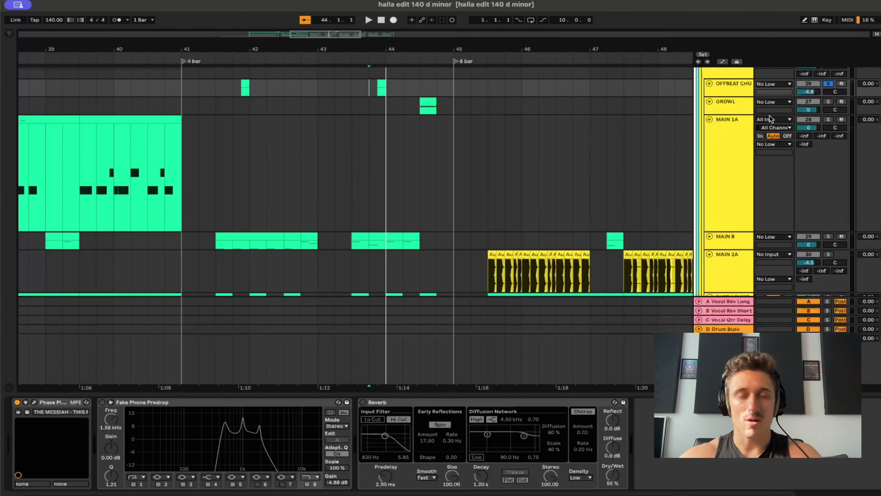
{"action": "left_click", "coordinate": [417, 110]}
{"action": "key", "text": "space"}
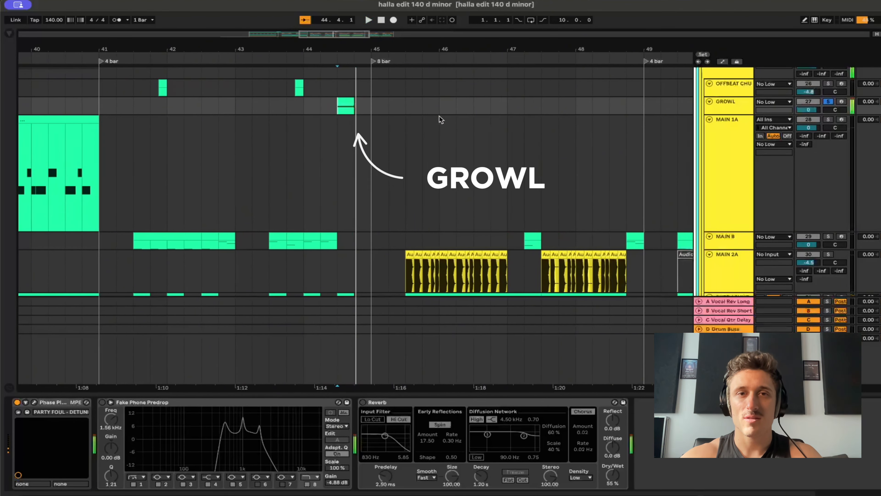
Inspect the PARTY FOUL - DETUNED preset in GROWL's Phase Plant, then close the synth window.
{"action": "left_click", "coordinate": [34, 402]}
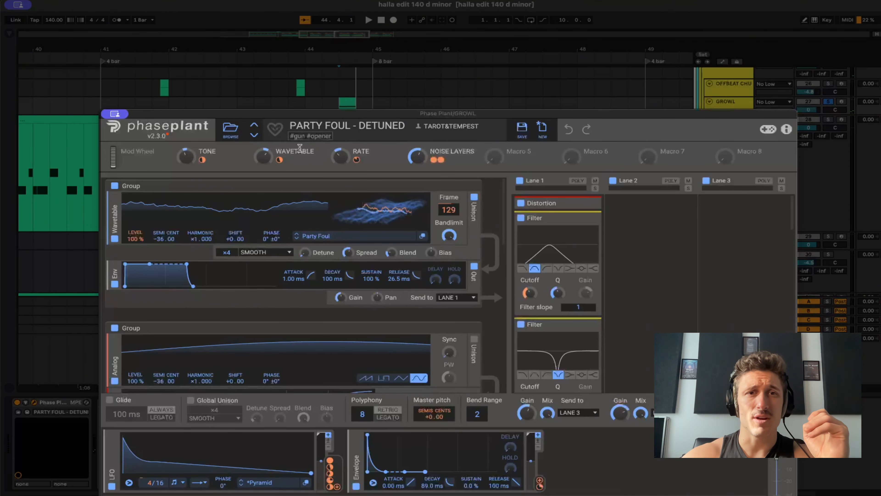
{"action": "left_click", "coordinate": [116, 113]}
{"action": "left_click", "coordinate": [131, 133]}
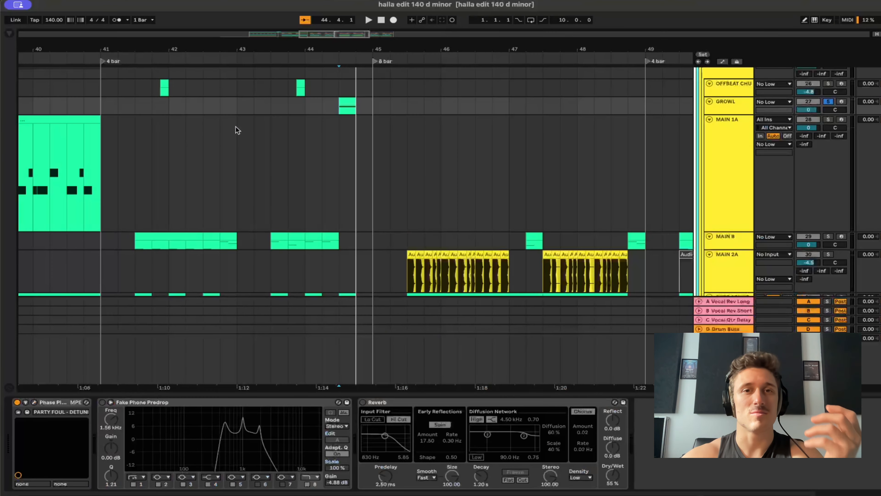
Solo OFFBEAT CHU, GROWL, MAIN B, SUPP 1CHUG, SUP B SEC and SUB together and audition the 4 bar section from bar 41.
{"action": "scroll", "coordinate": [619, 147], "scroll_direction": "down", "scroll_amount": 3}
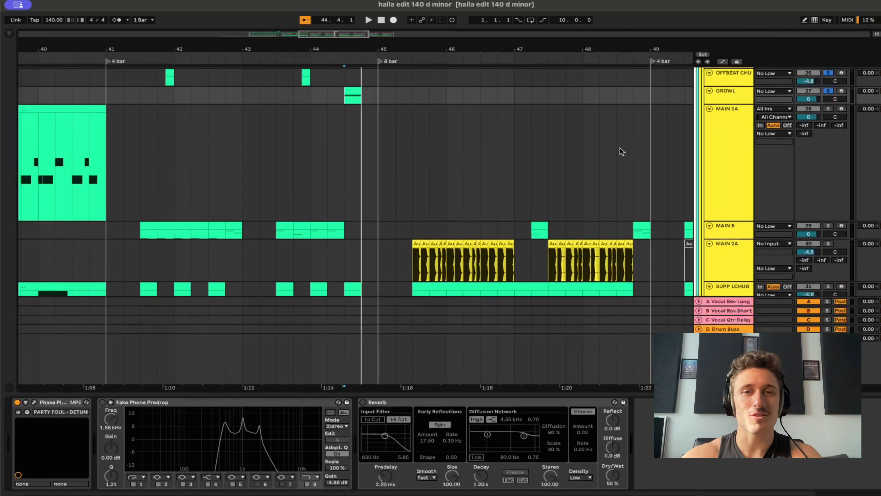
{"action": "scroll", "coordinate": [720, 180], "scroll_direction": "down", "scroll_amount": 3}
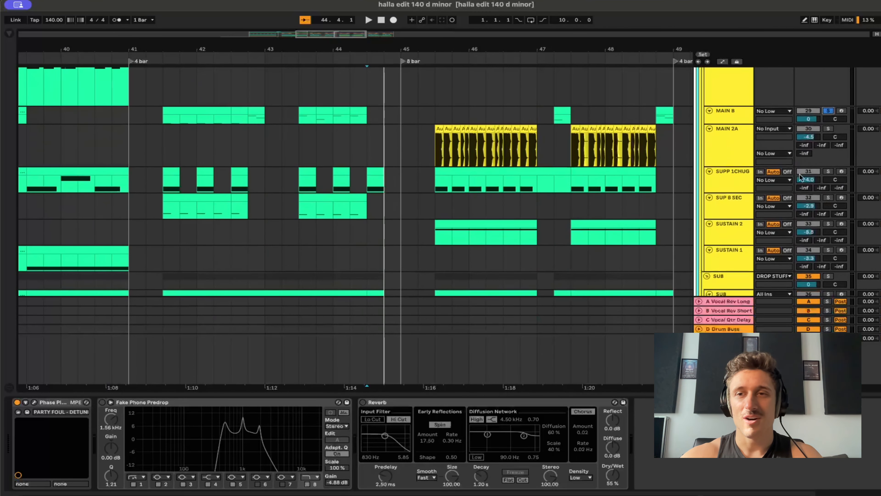
{"action": "left_click", "coordinate": [828, 198]}
{"action": "scroll", "coordinate": [829, 205], "scroll_direction": "down", "scroll_amount": 3}
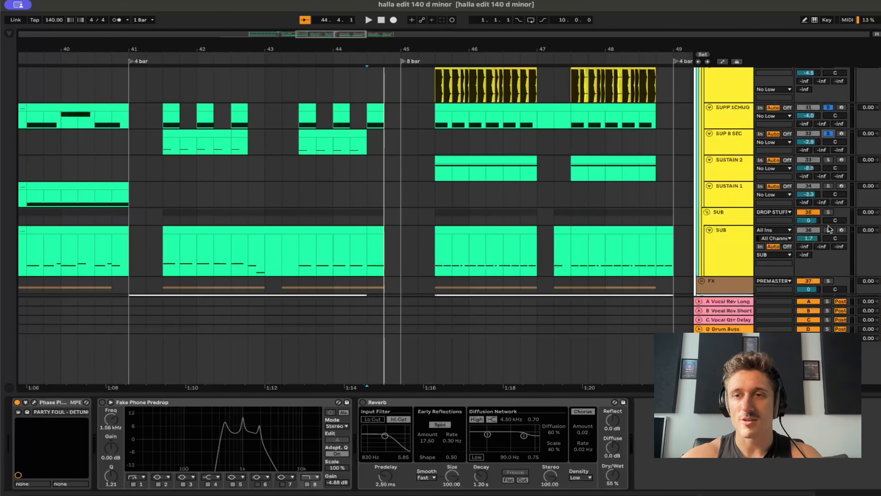
{"action": "scroll", "coordinate": [654, 230], "scroll_direction": "down", "scroll_amount": 5}
{"action": "left_click", "coordinate": [399, 178]}
{"action": "key", "text": "space"}
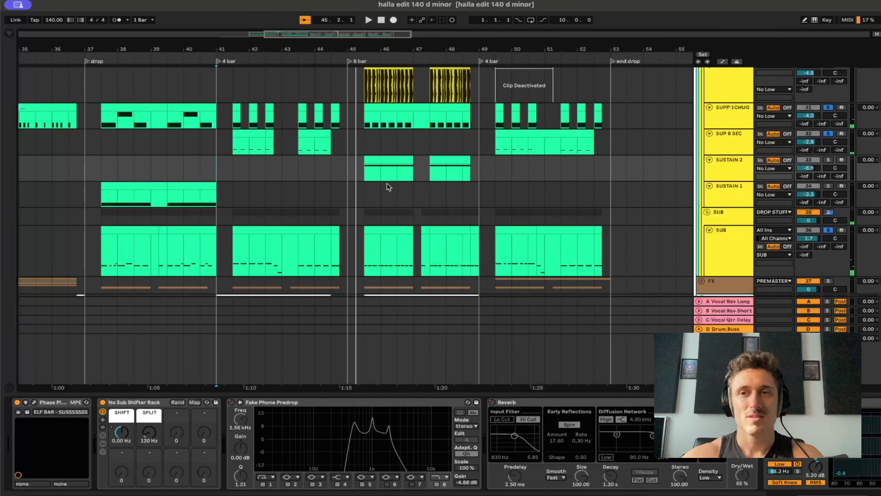
Compare the chopped MAIN 2A audio clips in the 8 bar section with the MAIN 1A clip in the drop.
{"action": "scroll", "coordinate": [387, 183], "scroll_direction": "up", "scroll_amount": 10}
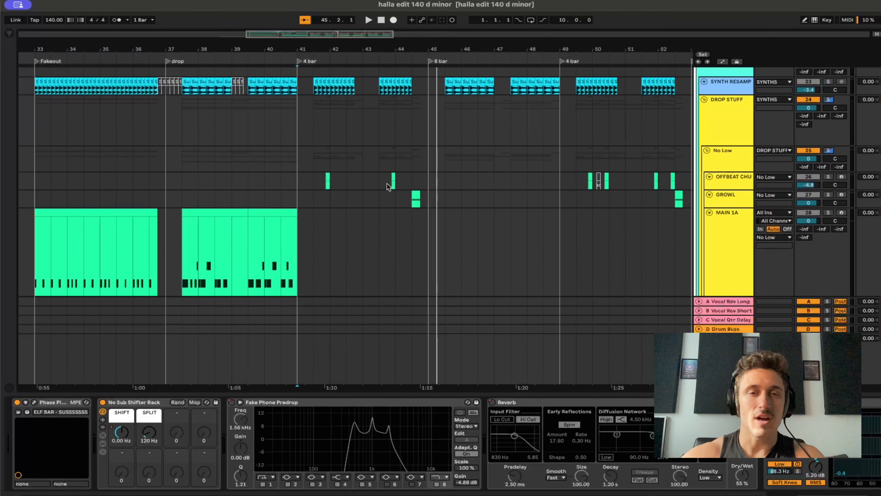
{"action": "scroll", "coordinate": [387, 184], "scroll_direction": "down", "scroll_amount": 5}
{"action": "left_click_drag", "start_coordinate": [387, 239], "coordinate": [491, 243]}
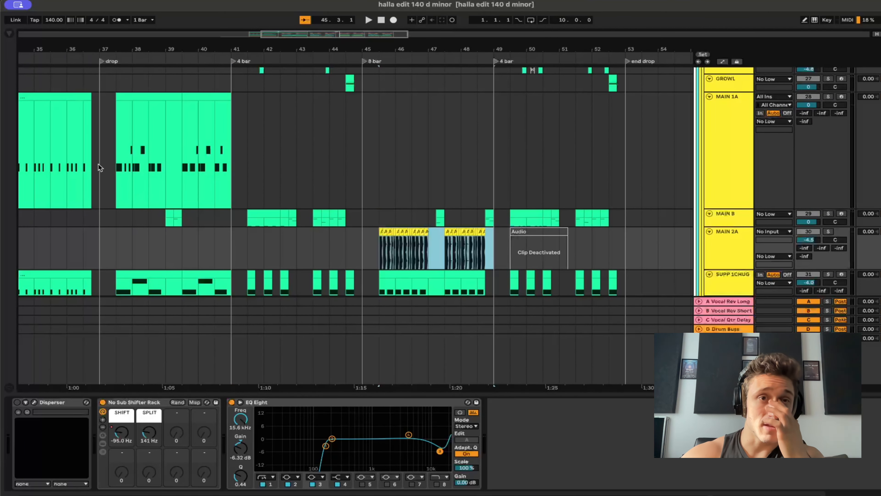
{"action": "left_click_drag", "start_coordinate": [99, 165], "coordinate": [195, 165]}
{"action": "left_click", "coordinate": [192, 164]}
{"action": "scroll", "coordinate": [431, 258], "scroll_direction": "up", "scroll_amount": 5}
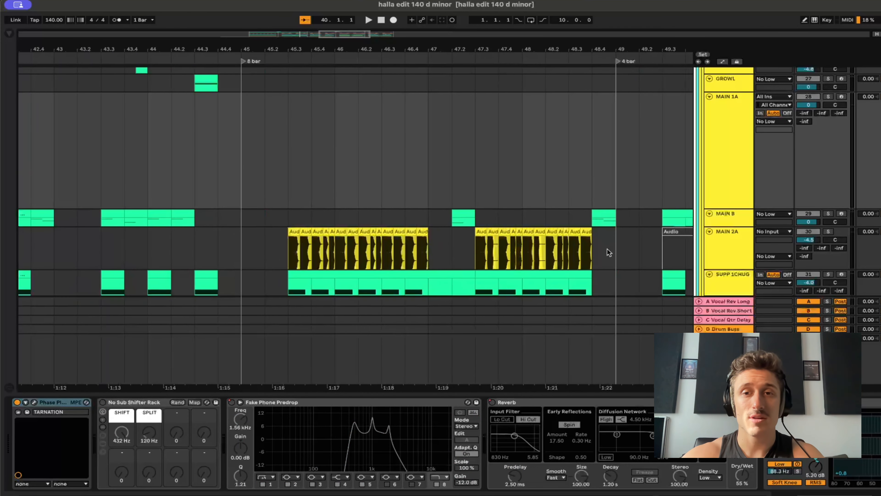
Audition the deactivated MAIN 2A audio clip at 49.3.1, soloing the track and activating the clip only for playback.
{"action": "scroll", "coordinate": [638, 254], "scroll_direction": "right", "scroll_amount": 3}
{"action": "left_click", "coordinate": [614, 232]}
{"action": "key", "text": "0"}
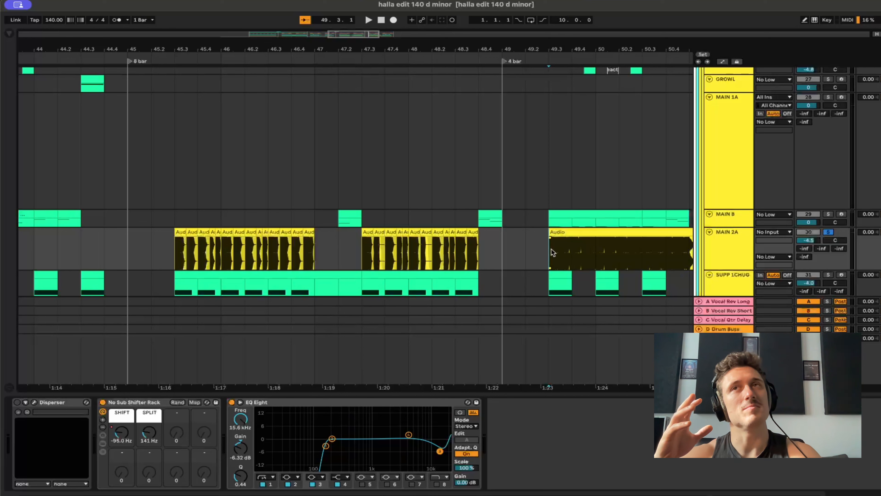
{"action": "scroll", "coordinate": [552, 250], "scroll_direction": "down", "scroll_amount": 3}
{"action": "scroll", "coordinate": [552, 250], "scroll_direction": "right", "scroll_amount": 3}
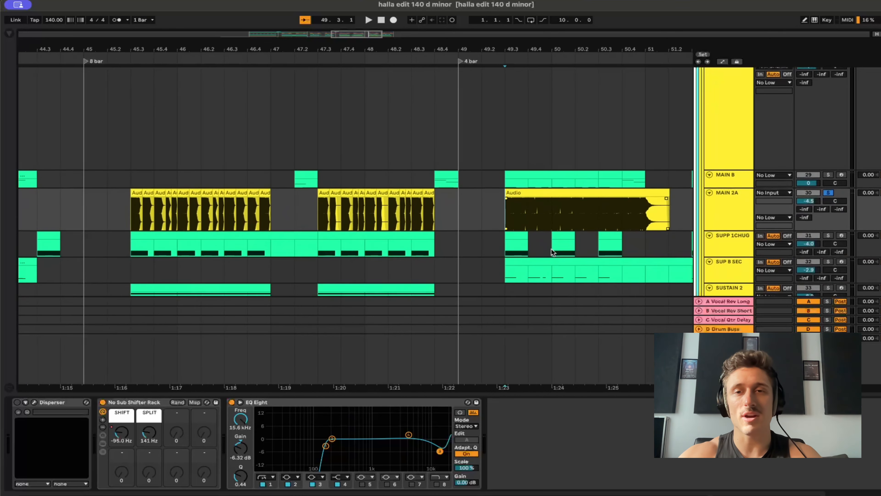
{"action": "key", "text": "space"}
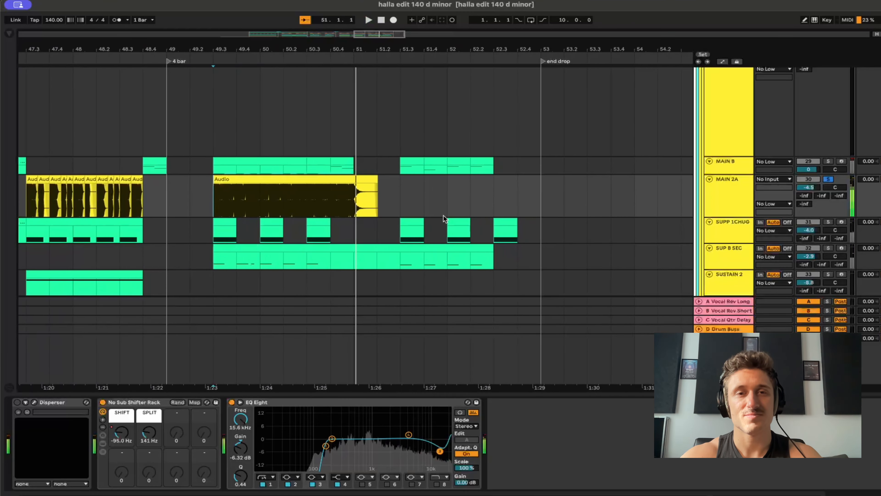
{"action": "key", "text": "0"}
Examine the warp and pitch settings of the first chopped MAIN 2A clips in the 8 bar section, from 45.3.1 to 45.4.4.
{"action": "scroll", "coordinate": [301, 217], "scroll_direction": "down", "scroll_amount": 1}
{"action": "scroll", "coordinate": [301, 218], "scroll_direction": "left", "scroll_amount": 10}
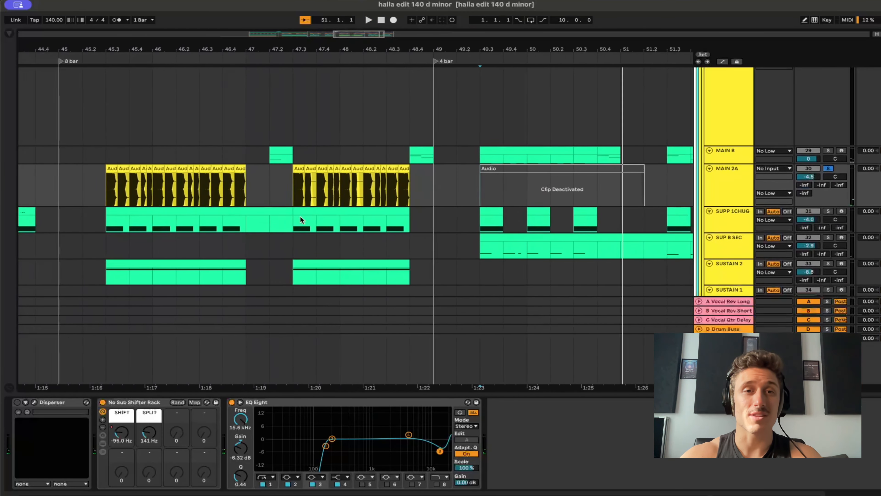
{"action": "left_click", "coordinate": [204, 182]}
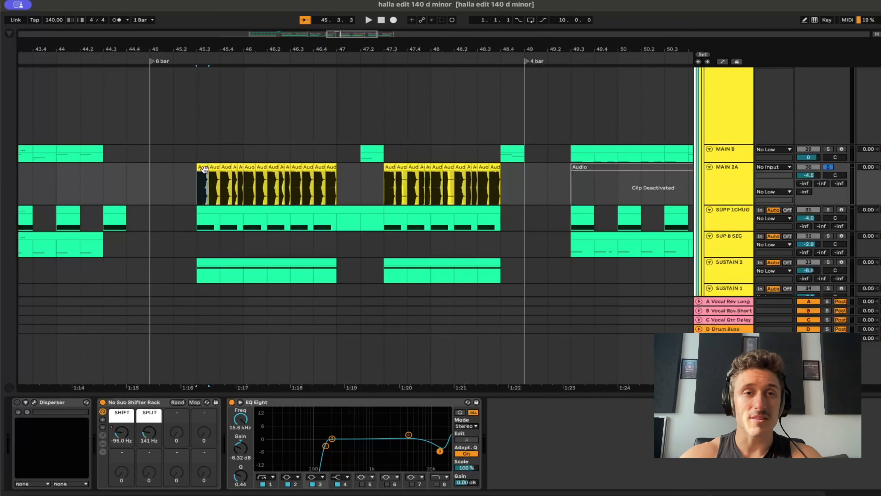
{"action": "left_click", "coordinate": [204, 168]}
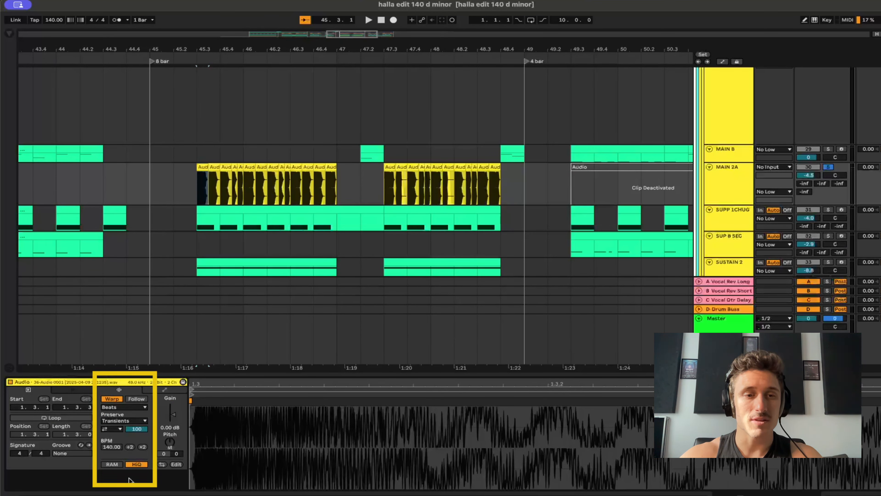
{"action": "left_click", "coordinate": [227, 174]}
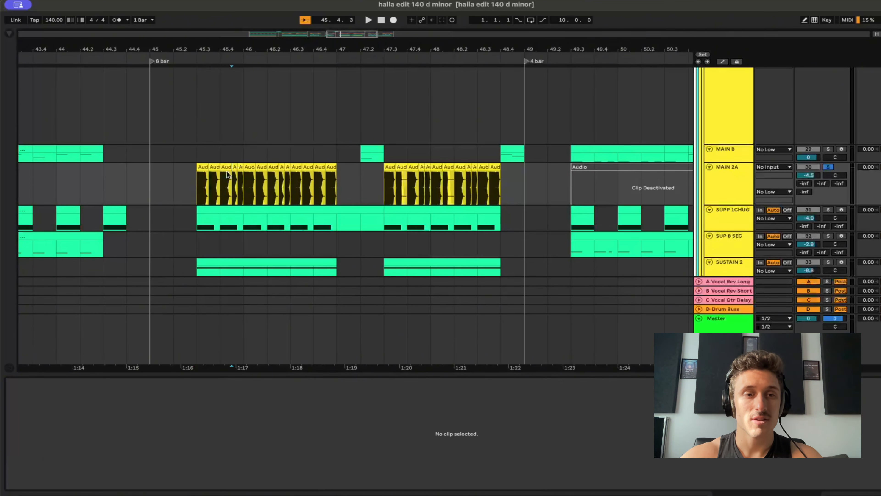
{"action": "left_click", "coordinate": [214, 166]}
{"action": "left_click", "coordinate": [222, 167]}
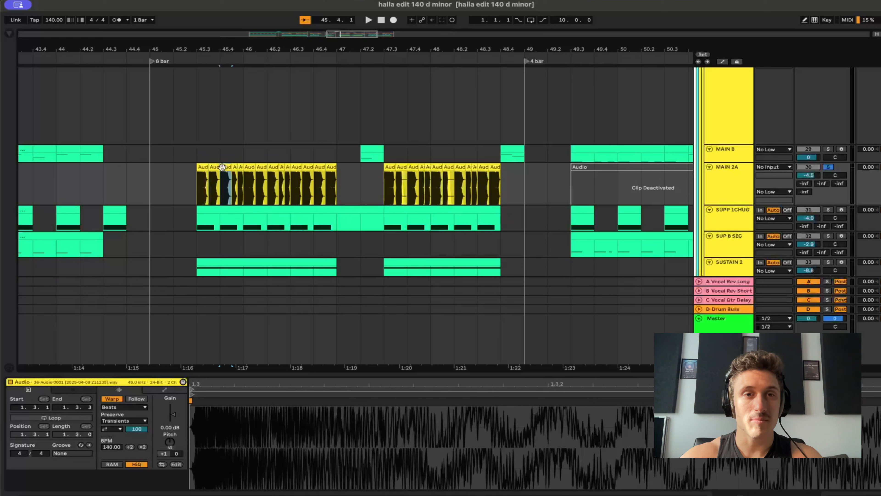
{"action": "left_click", "coordinate": [239, 167]}
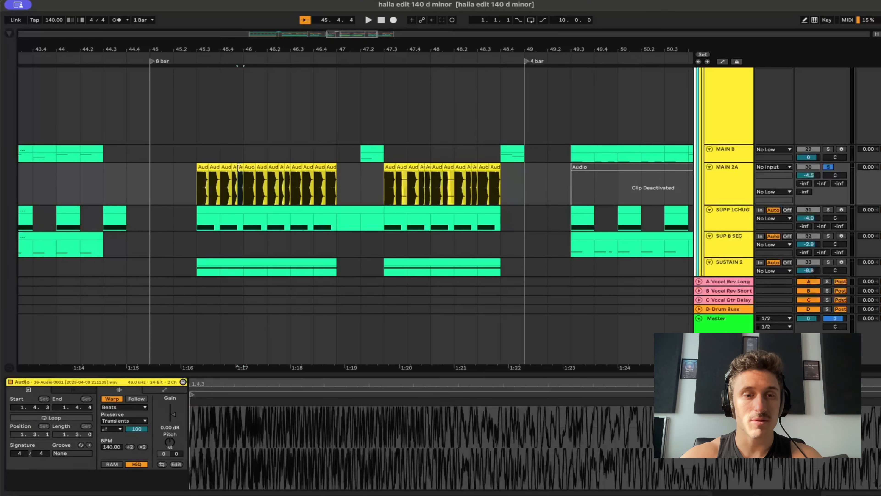
Show MAIN 2A's SHIFT automation for the No Sub Shifter Rack and re-enable the overridden automation.
{"action": "left_click", "coordinate": [735, 200]}
{"action": "key", "text": "a"}
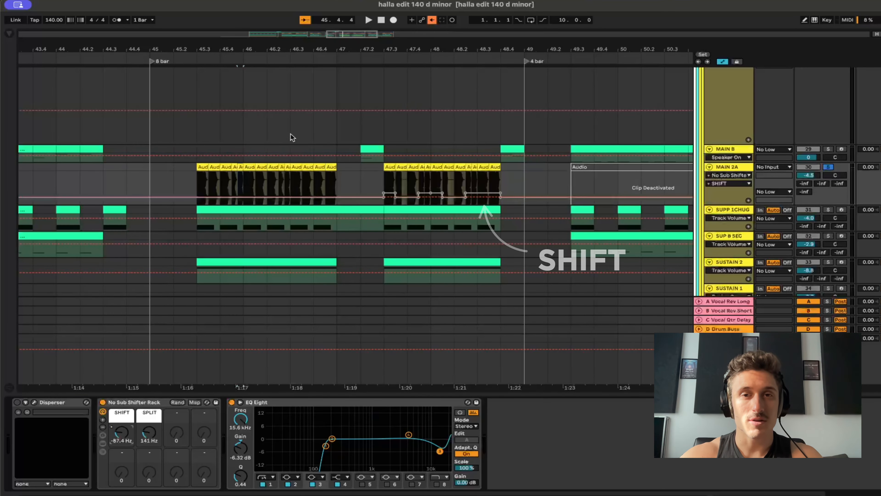
{"action": "left_click", "coordinate": [432, 20]}
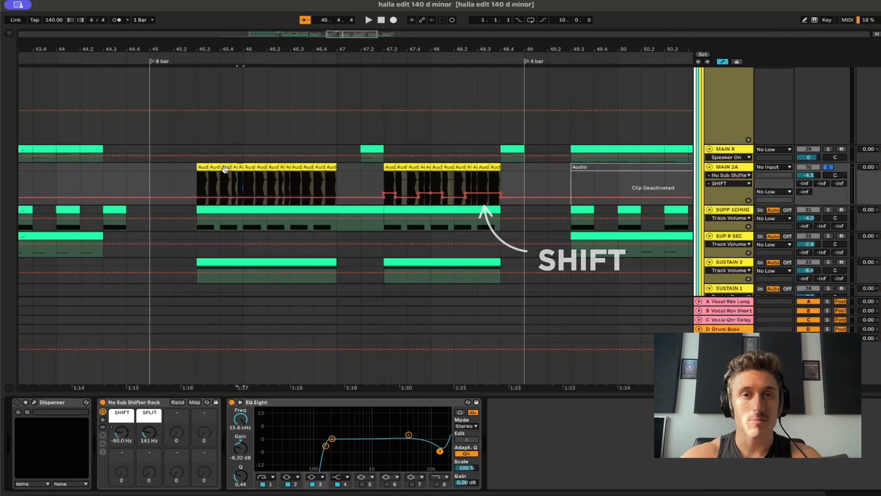
Audition the soloed MAIN 2A chops from 45.3.1 through the first phrase of the 8 bar section.
{"action": "scroll", "coordinate": [213, 184], "scroll_direction": "up", "scroll_amount": 5}
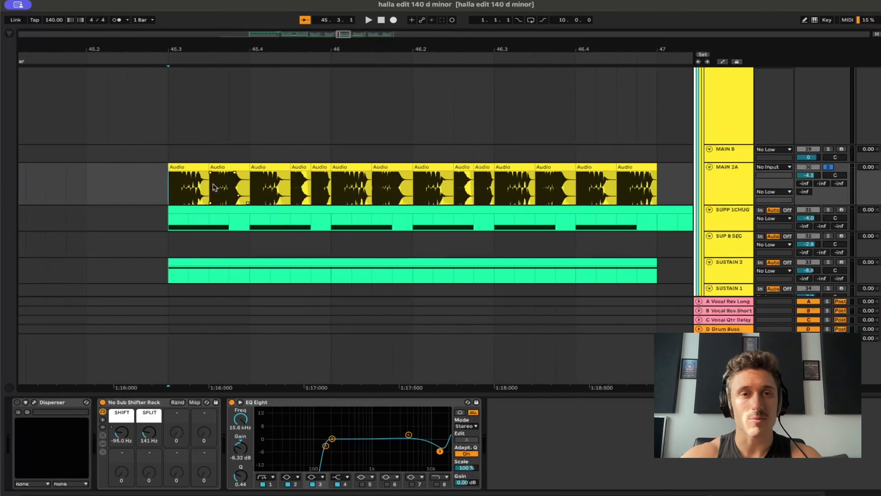
{"action": "key", "text": "space"}
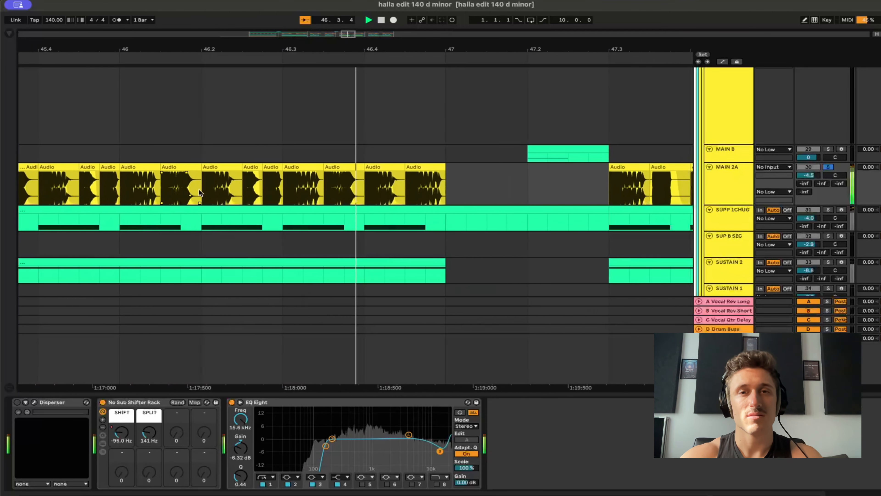
{"action": "key", "text": "space"}
Solo SUP B SEC and SUSTAIN 2 alongside MAIN 2A, and select SUSTAIN 2 to show its devices.
{"action": "scroll", "coordinate": [208, 187], "scroll_direction": "down", "scroll_amount": 5}
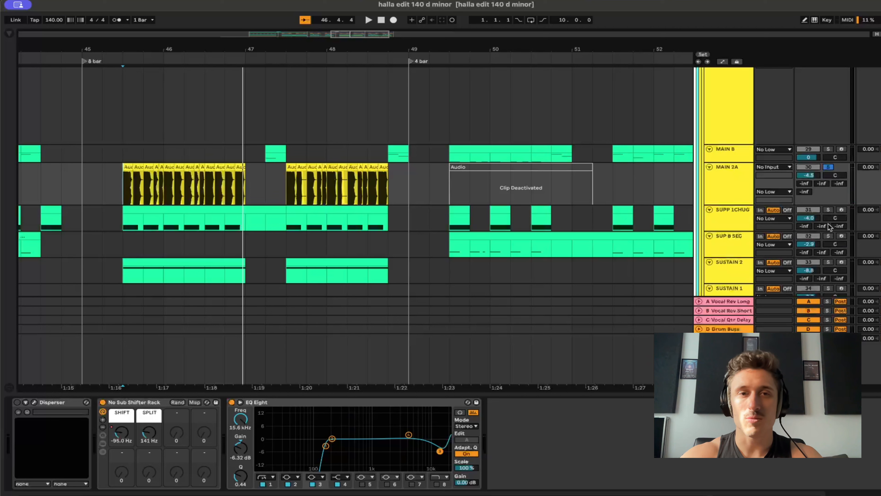
{"action": "scroll", "coordinate": [778, 247], "scroll_direction": "down", "scroll_amount": 5}
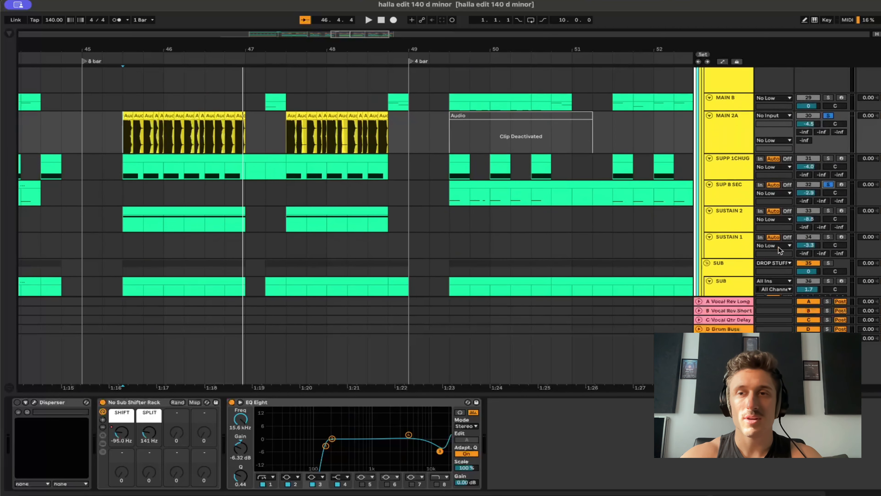
{"action": "left_click", "coordinate": [829, 211]}
{"action": "left_click", "coordinate": [720, 213]}
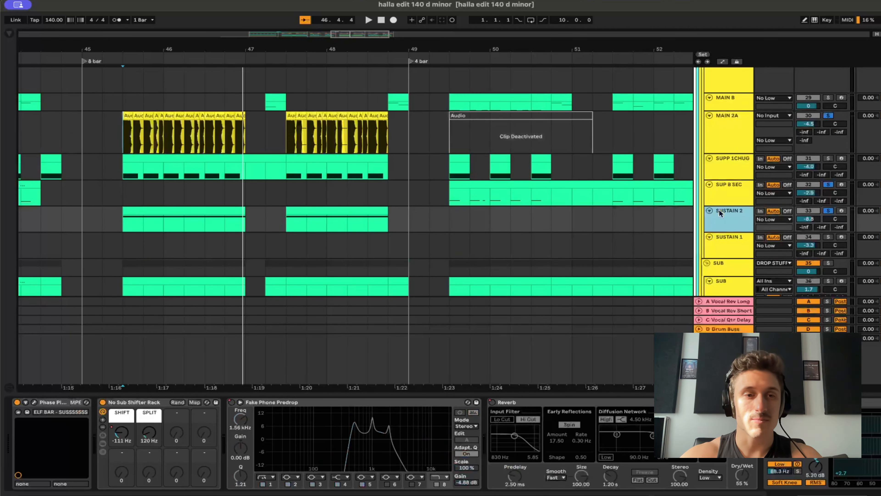
Open SUSTAIN 2's Phase Plant patch below the clips and audition it with the MAIN 2A chops in the 8 bar section.
{"action": "left_click", "coordinate": [34, 402]}
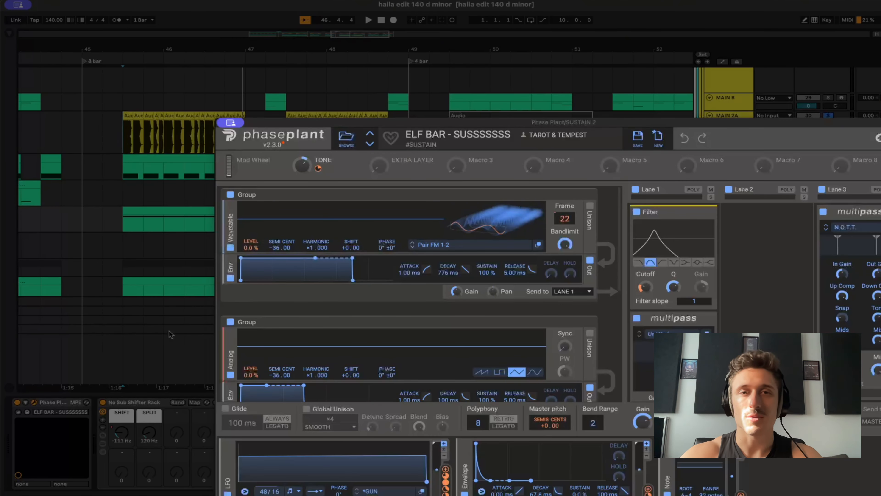
{"action": "left_click_drag", "start_coordinate": [444, 124], "coordinate": [319, 280]}
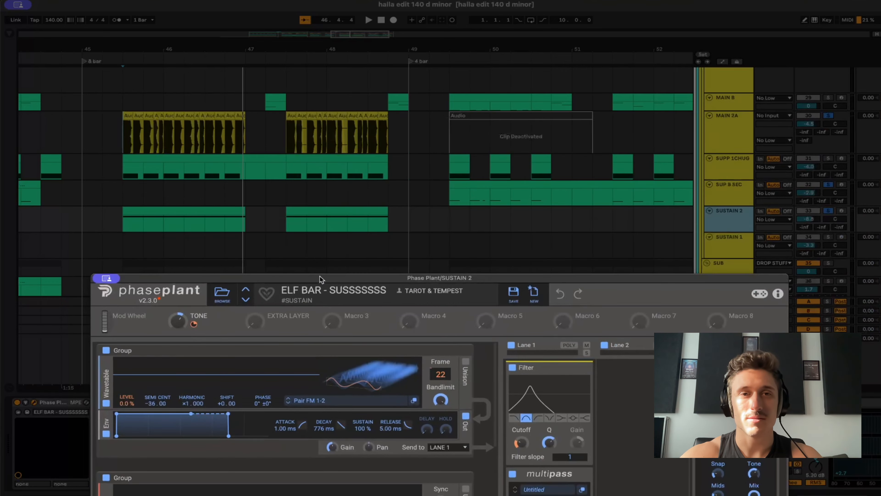
{"action": "key", "text": "space"}
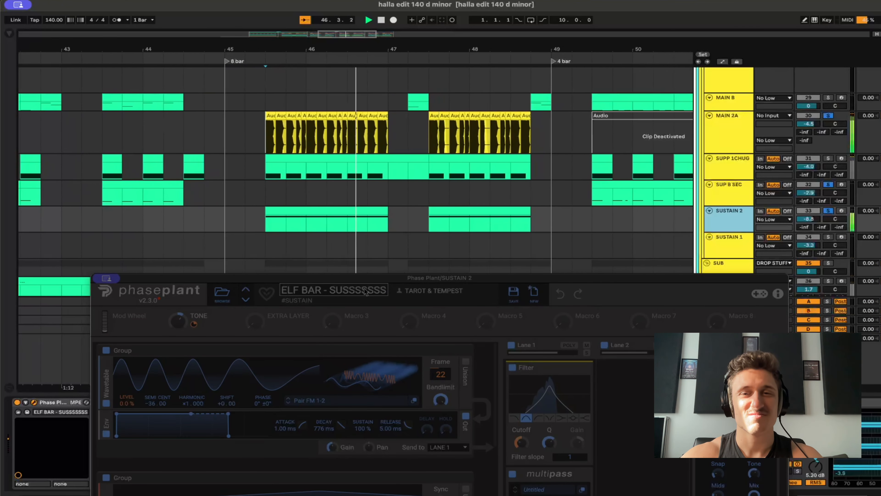
Solo SUB and audition it with MAIN 2A and SUSTAIN 2 through the 8 bar section, and close the Phase Plant window.
{"action": "scroll", "coordinate": [401, 205], "scroll_direction": "down", "scroll_amount": 5}
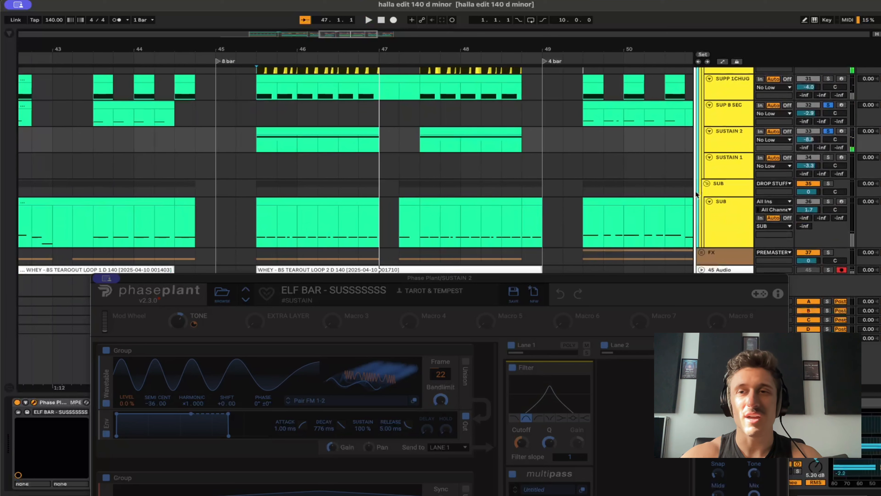
{"action": "left_click", "coordinate": [828, 201]}
{"action": "scroll", "coordinate": [296, 142], "scroll_direction": "up", "scroll_amount": 5}
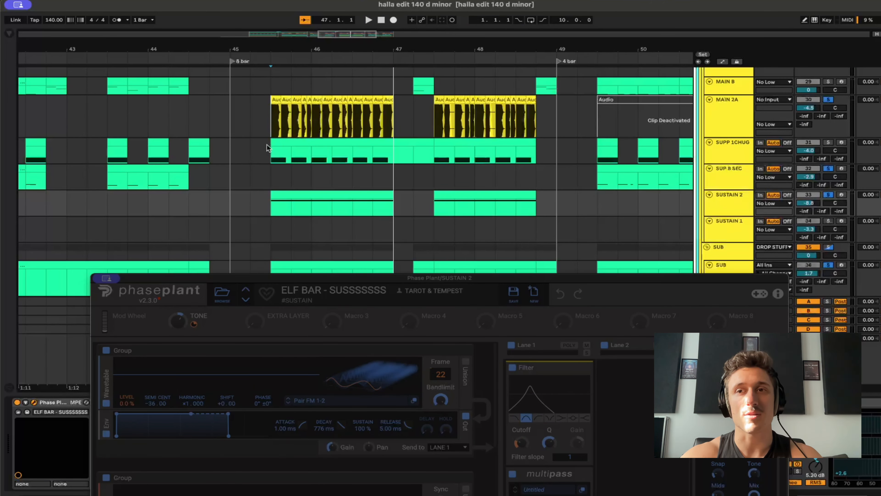
{"action": "key", "text": "space"}
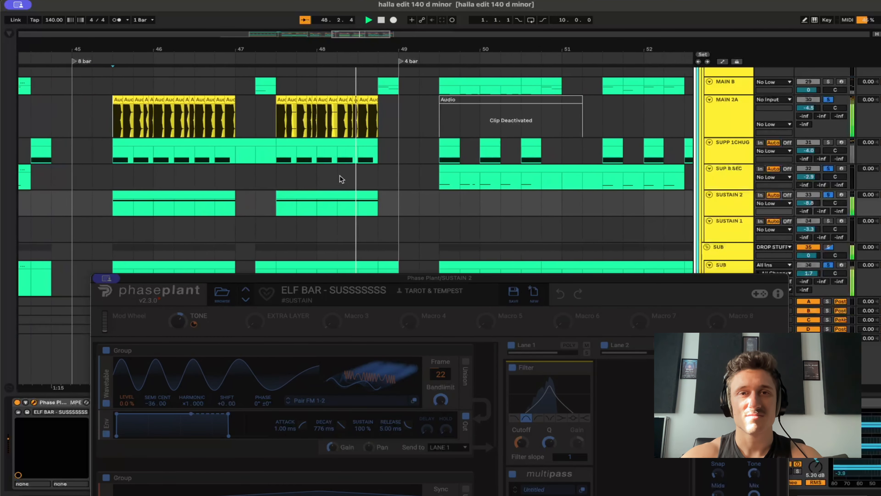
{"action": "key", "text": "space"}
{"action": "left_click", "coordinate": [107, 278]}
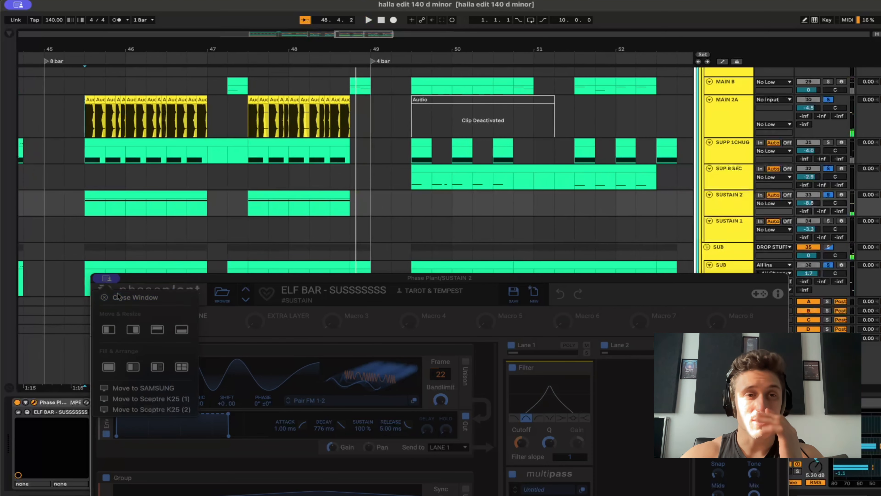
{"action": "left_click", "coordinate": [117, 297]}
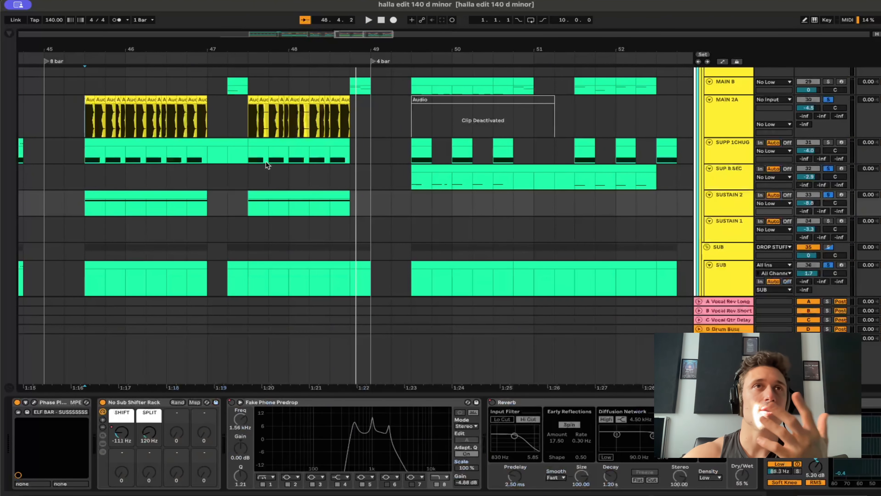
Solo only MAIN B and audition its short fills at 47.2.1 and 48.4.1 in the 8 bar section.
{"action": "scroll", "coordinate": [266, 161], "scroll_direction": "up", "scroll_amount": 3}
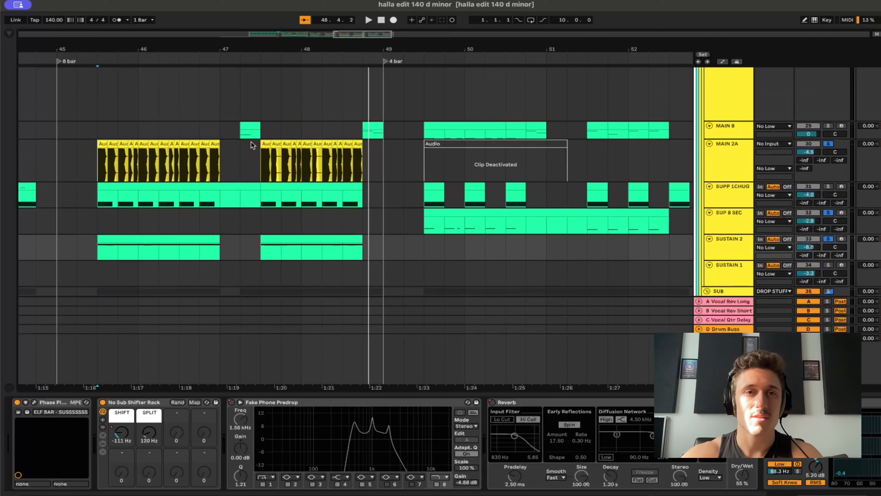
{"action": "left_click", "coordinate": [241, 135]}
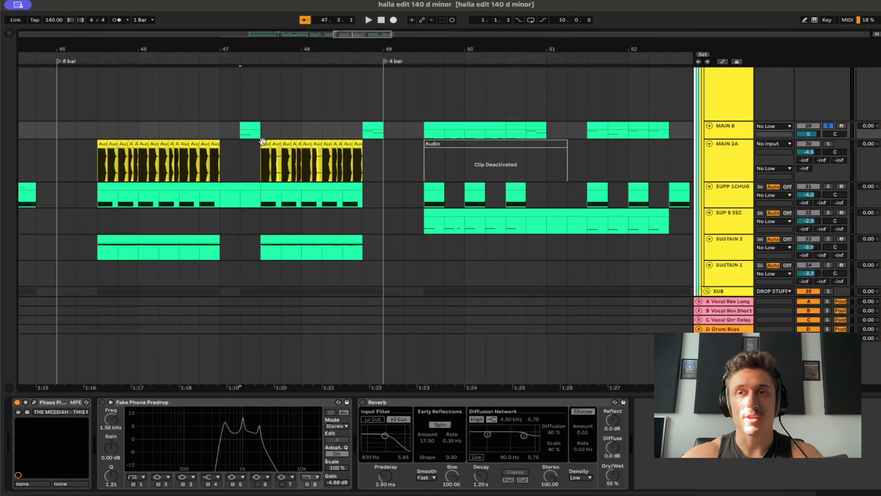
{"action": "key", "text": "space"}
{"action": "key", "text": "space"}
{"action": "left_click", "coordinate": [466, 132]}
{"action": "key", "text": "space"}
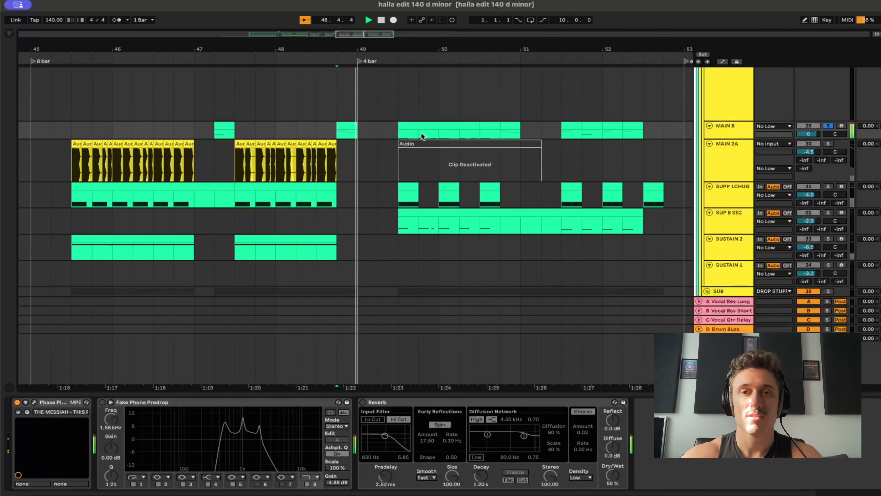
{"action": "key", "text": "space"}
{"action": "key", "text": "space"}
{"action": "key", "text": "space"}
Compare the two 4 bar sections by selecting their clips from MAIN B through SUP B SEC, each in turn.
{"action": "scroll", "coordinate": [385, 170], "scroll_direction": "down", "scroll_amount": 6}
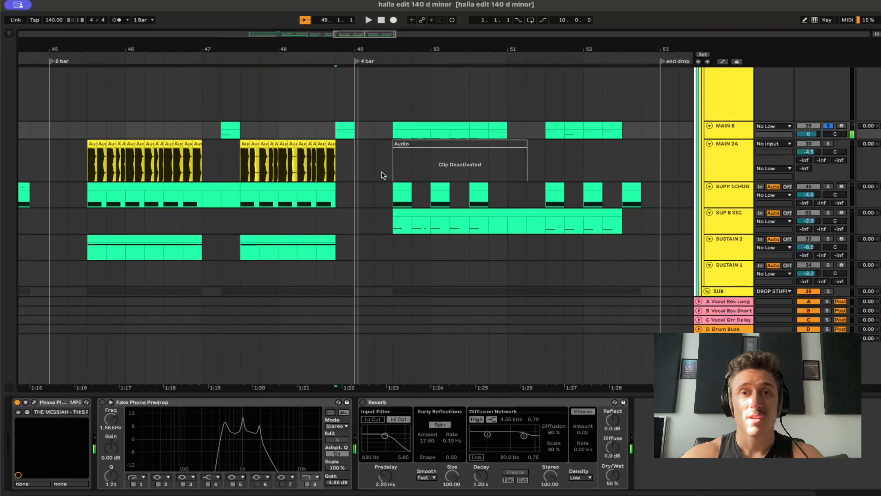
{"action": "left_click_drag", "start_coordinate": [215, 136], "coordinate": [312, 221]}
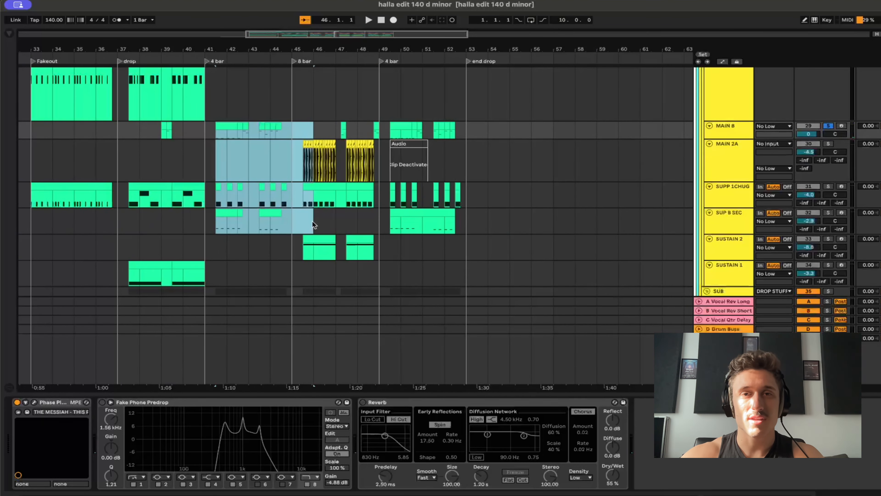
{"action": "left_click_drag", "start_coordinate": [385, 131], "coordinate": [460, 226]}
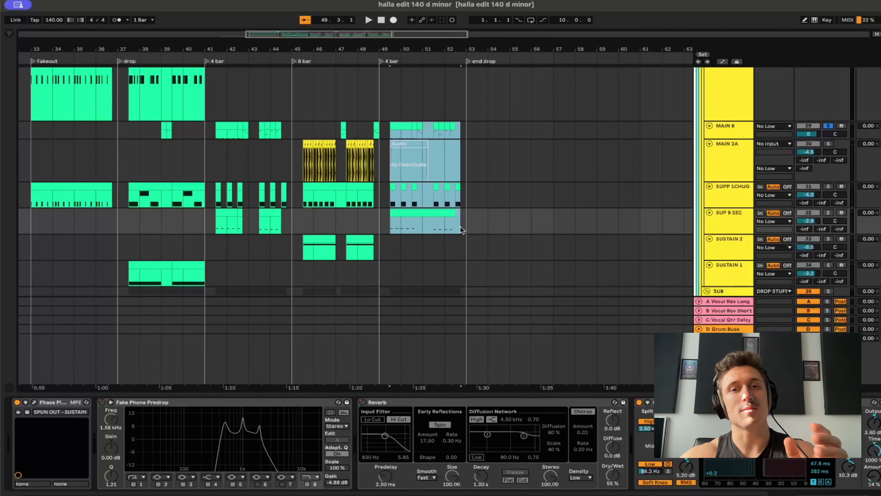
Solo the SYNTH RESAMP track and audition its original melody in the drop from 37.3.1.
{"action": "scroll", "coordinate": [389, 228], "scroll_direction": "down", "scroll_amount": 4}
{"action": "scroll", "coordinate": [389, 228], "scroll_direction": "left", "scroll_amount": 2}
{"action": "scroll", "coordinate": [389, 228], "scroll_direction": "up", "scroll_amount": 5}
{"action": "scroll", "coordinate": [389, 228], "scroll_direction": "up", "scroll_amount": 10}
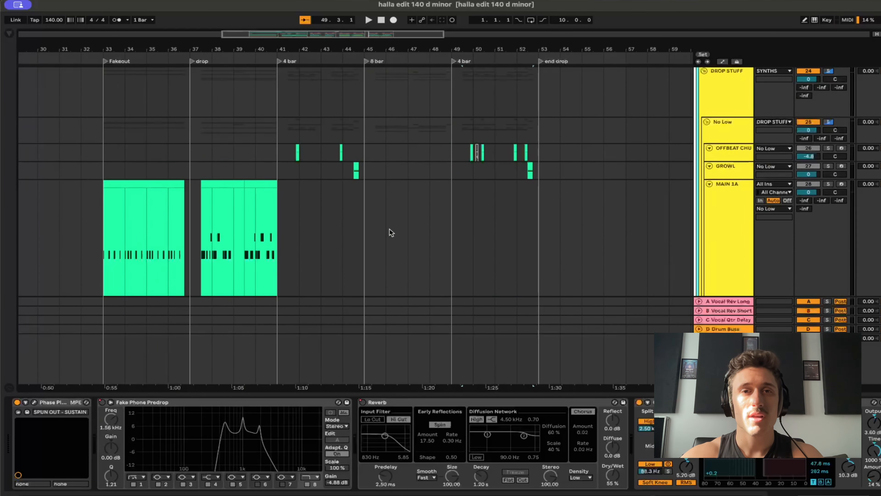
{"action": "scroll", "coordinate": [389, 228], "scroll_direction": "left", "scroll_amount": 1}
{"action": "scroll", "coordinate": [236, 176], "scroll_direction": "up", "scroll_amount": 3}
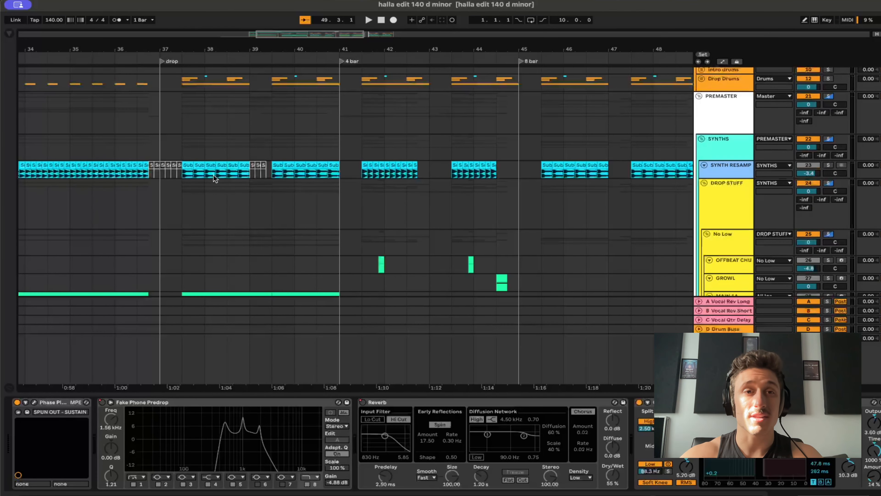
{"action": "scroll", "coordinate": [213, 174], "scroll_direction": "left", "scroll_amount": 3}
{"action": "scroll", "coordinate": [213, 174], "scroll_direction": "up", "scroll_amount": 1}
{"action": "left_click", "coordinate": [255, 179]}
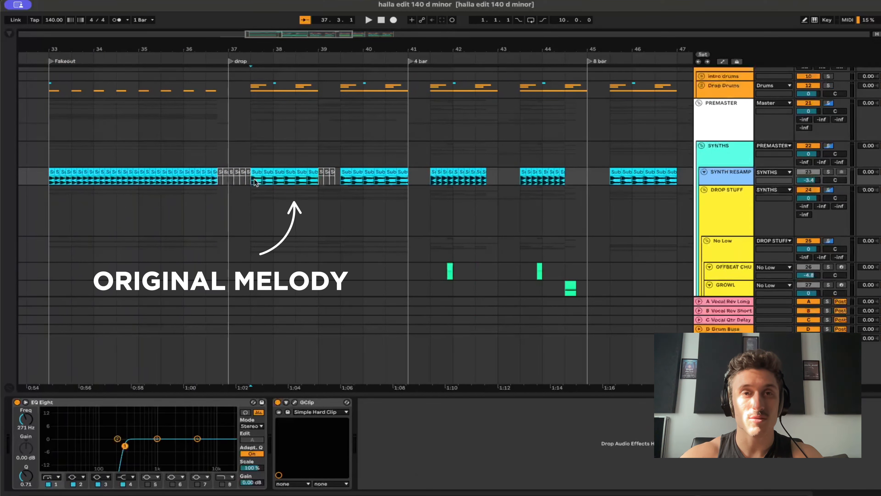
{"action": "key", "text": "s"}
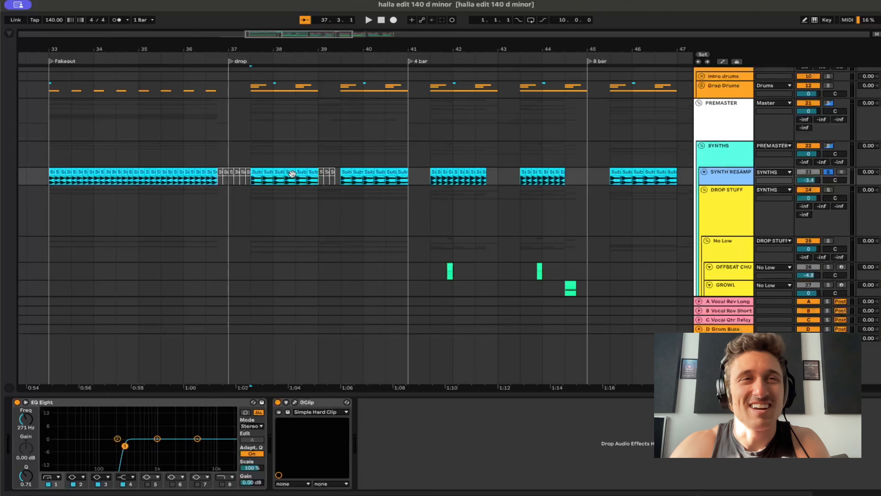
{"action": "key", "text": "space"}
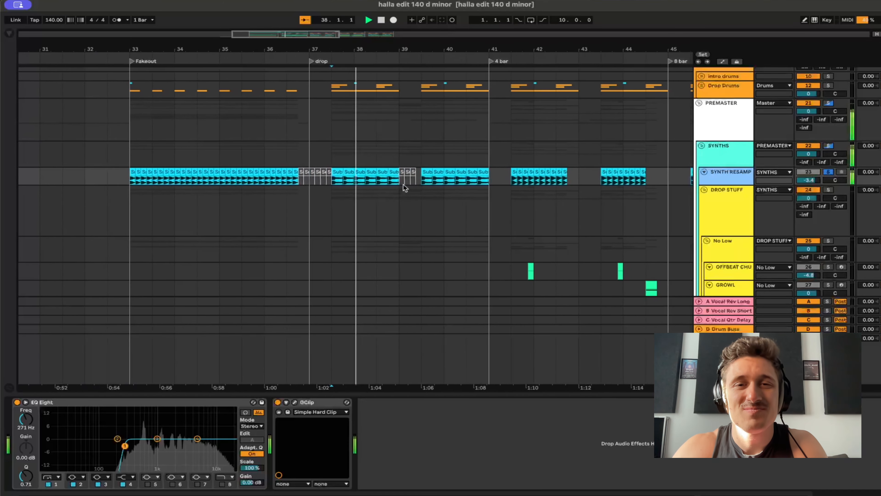
{"action": "key", "text": "space"}
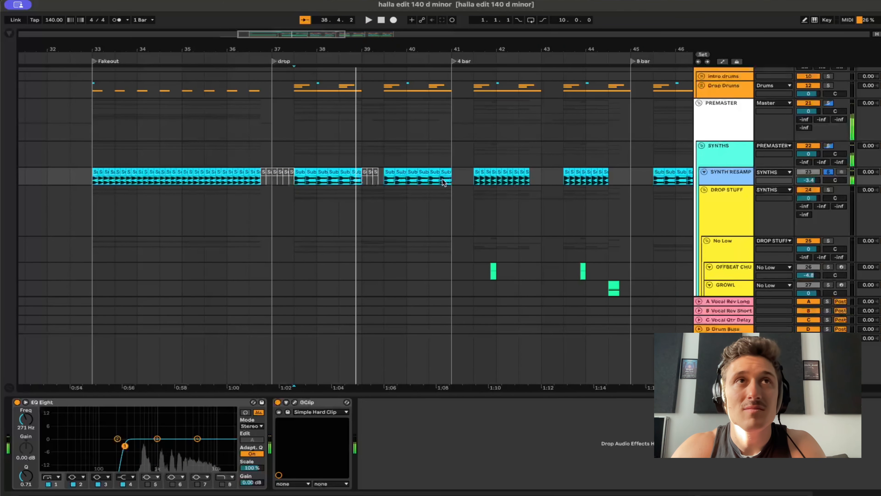
Audition the soloed SYNTH RESAMP melody from 41.3.1 in the 4 bar section and from 45.3.1 in the 8 bar section.
{"action": "left_click", "coordinate": [473, 178]}
{"action": "key", "text": "space"}
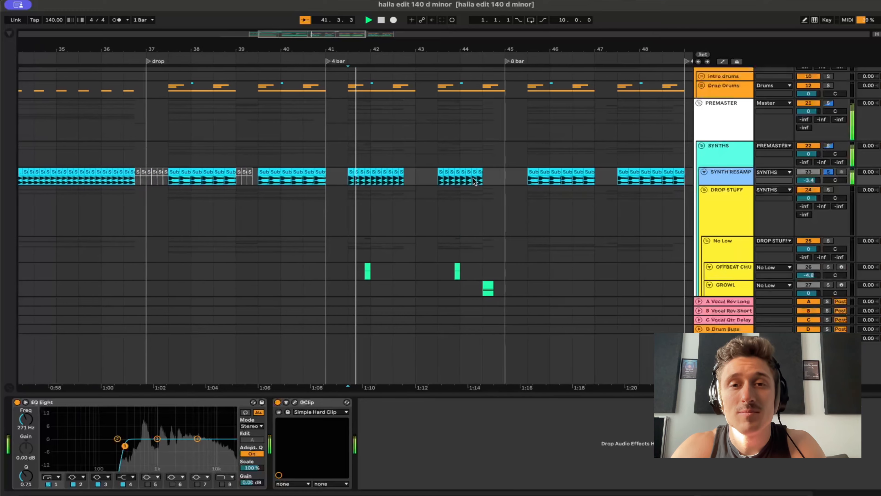
{"action": "scroll", "coordinate": [496, 185], "scroll_direction": "down", "scroll_amount": 1}
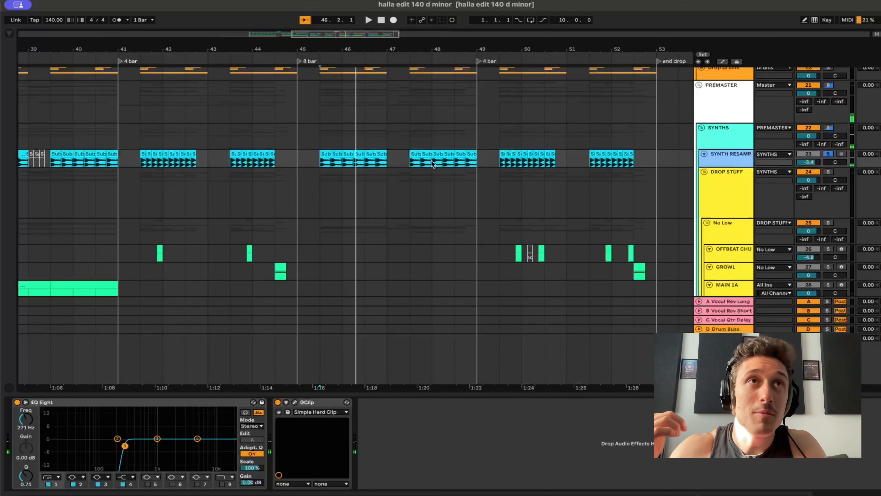
Unsolo SYNTH RESAMP and play all the layers together from 45.1.1 at the start of the 8 bar section.
{"action": "key", "text": "s"}
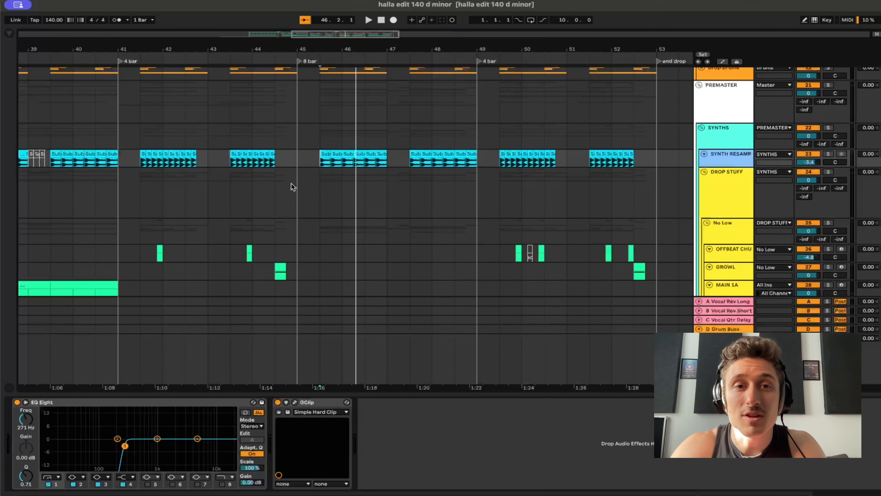
{"action": "left_click", "coordinate": [289, 190]}
{"action": "key", "text": "space"}
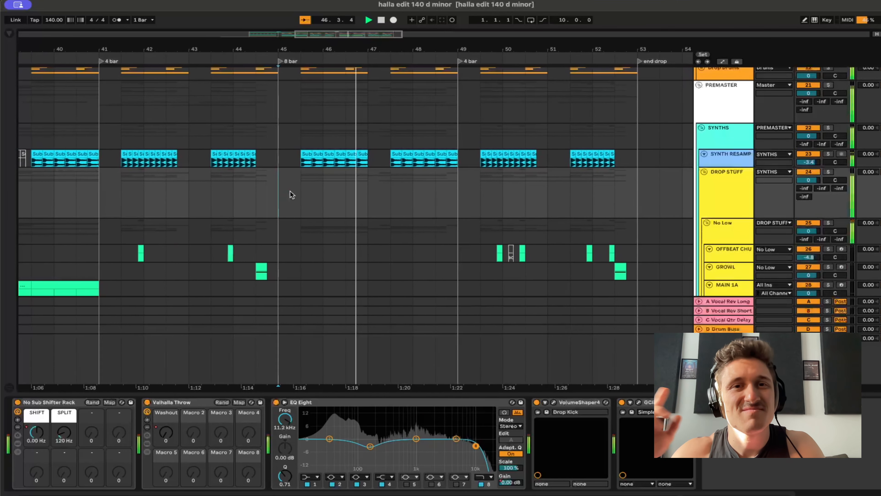
{"action": "key", "text": "space"}
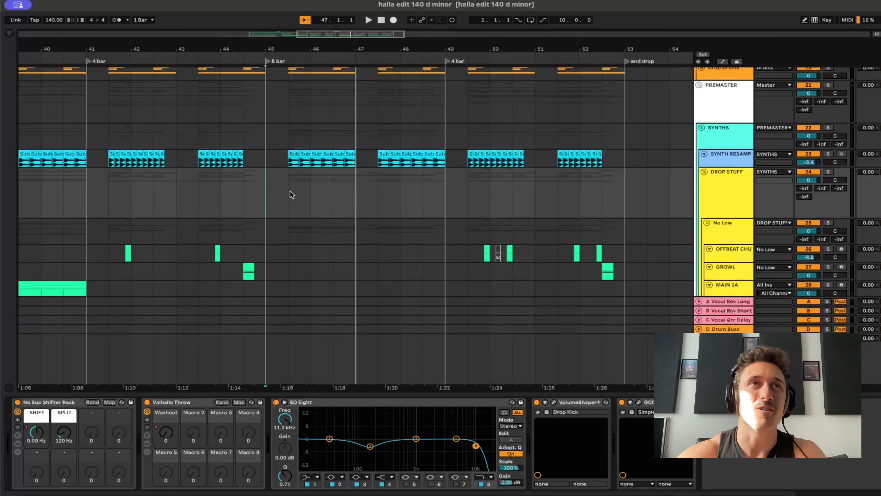
Review the whole arrangement from the fakeout to the end of the drop, from the FX and SUB tracks up to the original song.
{"action": "scroll", "coordinate": [517, 212], "scroll_direction": "down", "scroll_amount": 3}
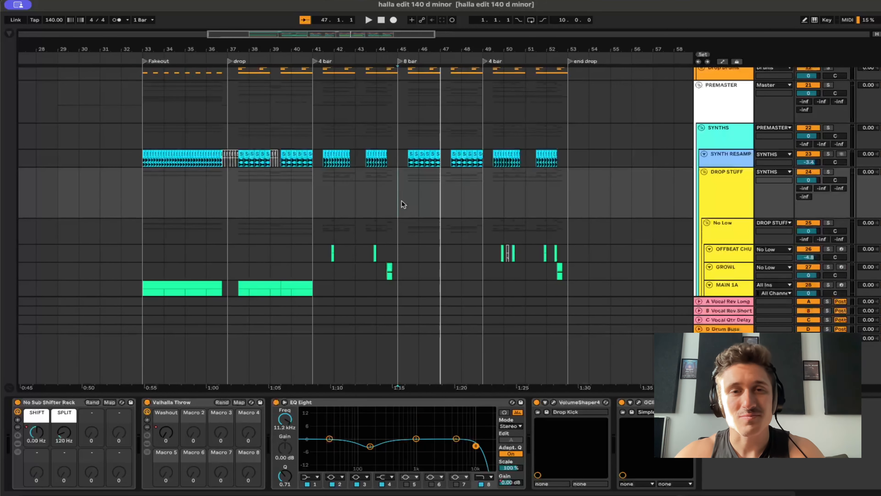
{"action": "scroll", "coordinate": [402, 203], "scroll_direction": "down", "scroll_amount": 3}
{"action": "scroll", "coordinate": [401, 200], "scroll_direction": "down", "scroll_amount": 10}
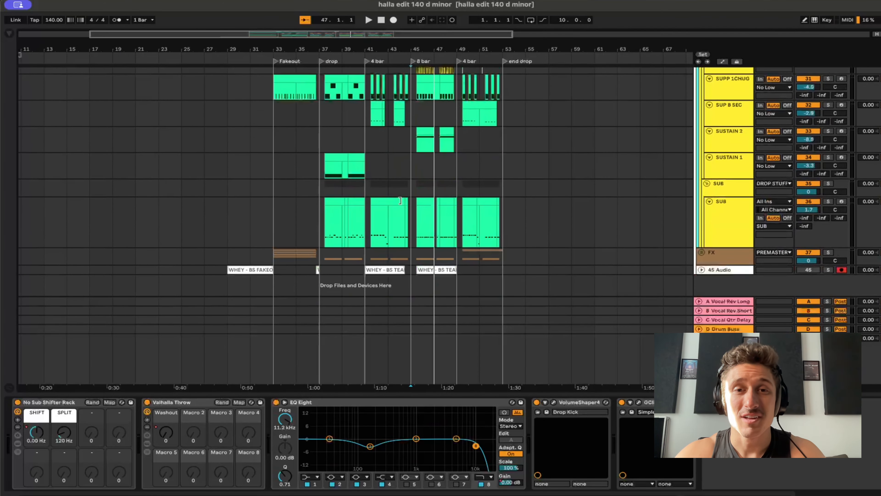
{"action": "scroll", "coordinate": [400, 201], "scroll_direction": "up", "scroll_amount": 10}
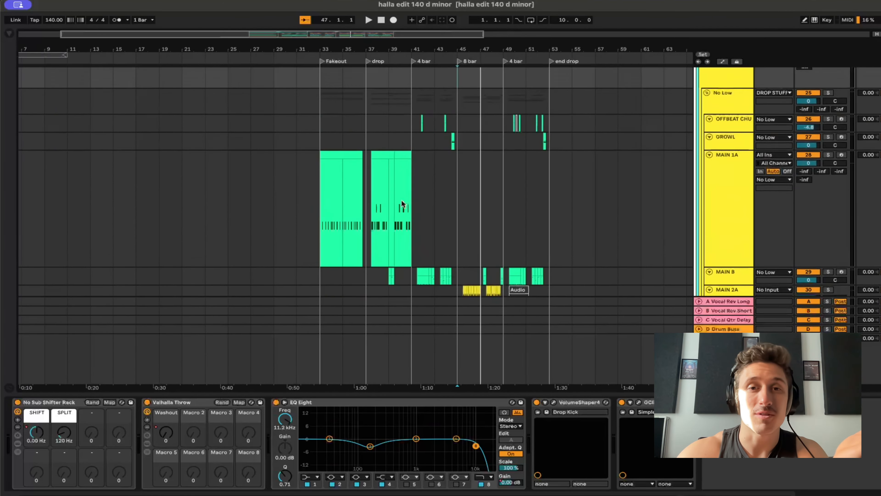
{"action": "scroll", "coordinate": [432, 197], "scroll_direction": "up", "scroll_amount": 5}
{"action": "scroll", "coordinate": [446, 195], "scroll_direction": "down", "scroll_amount": 3}
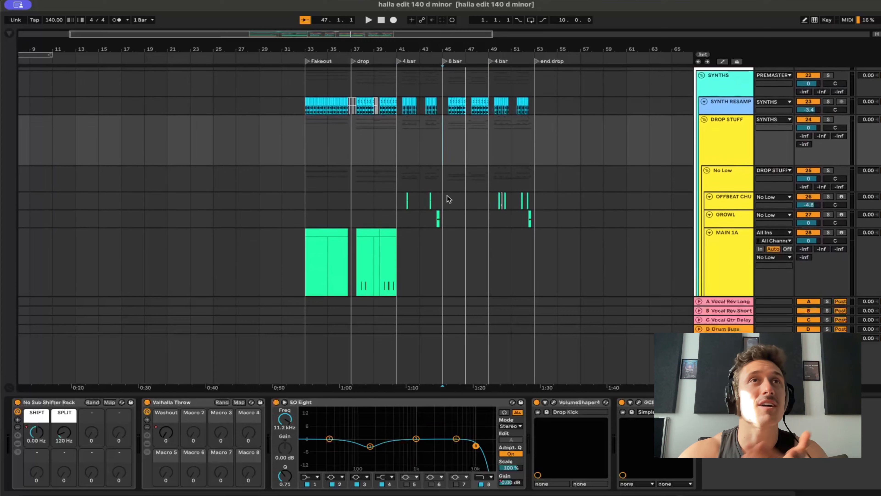
{"action": "scroll", "coordinate": [447, 195], "scroll_direction": "up", "scroll_amount": 8}
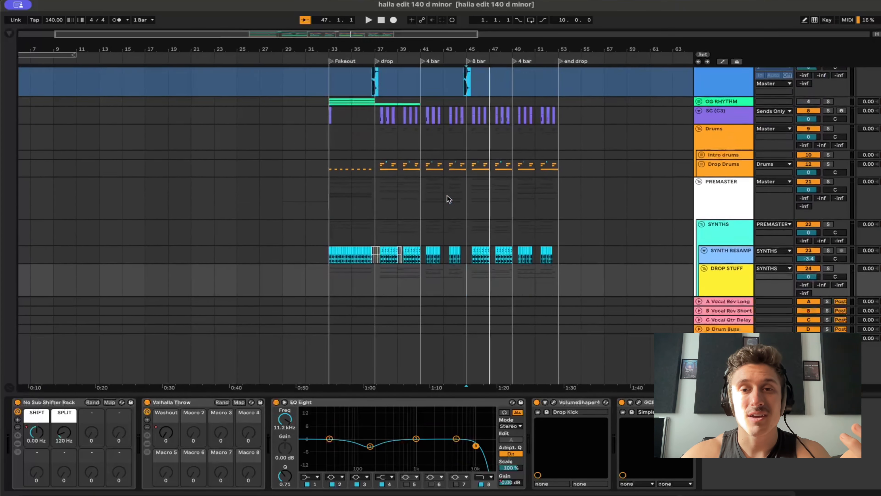
{"action": "scroll", "coordinate": [447, 195], "scroll_direction": "down", "scroll_amount": 4}
{"action": "scroll", "coordinate": [447, 195], "scroll_direction": "up", "scroll_amount": 5}
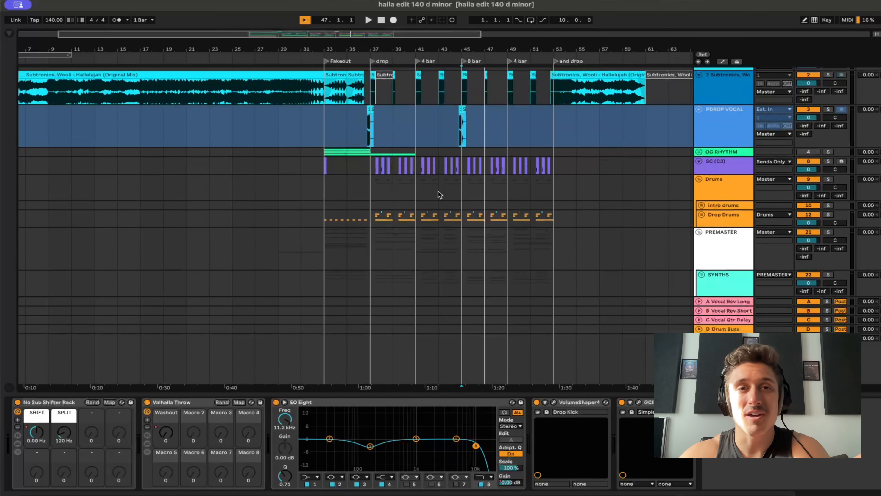